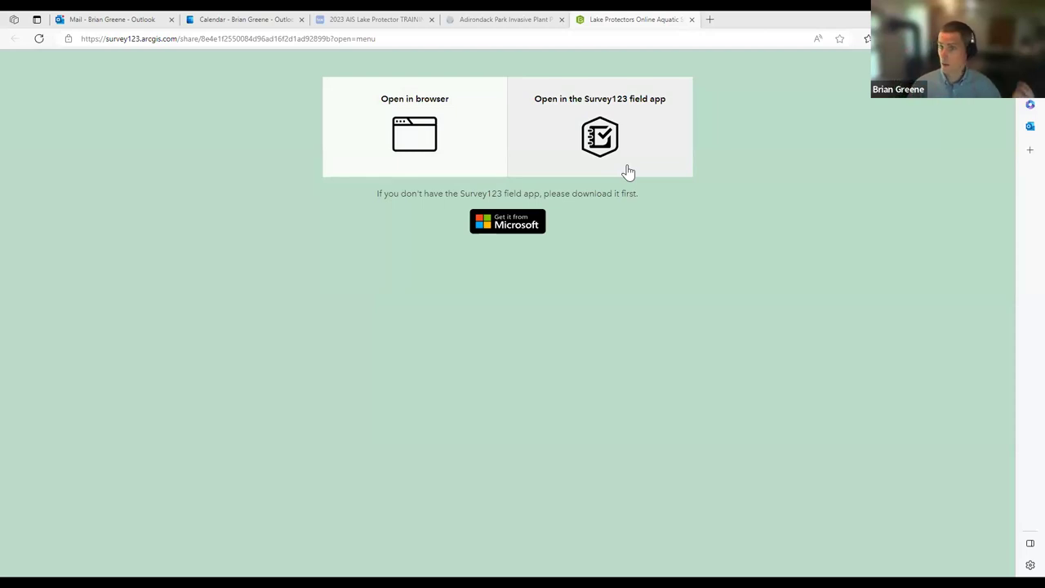
Step: Open the blank Lake Protectors Aquatic Survey Datasheet from its 'Open in browser' card
click(456, 135)
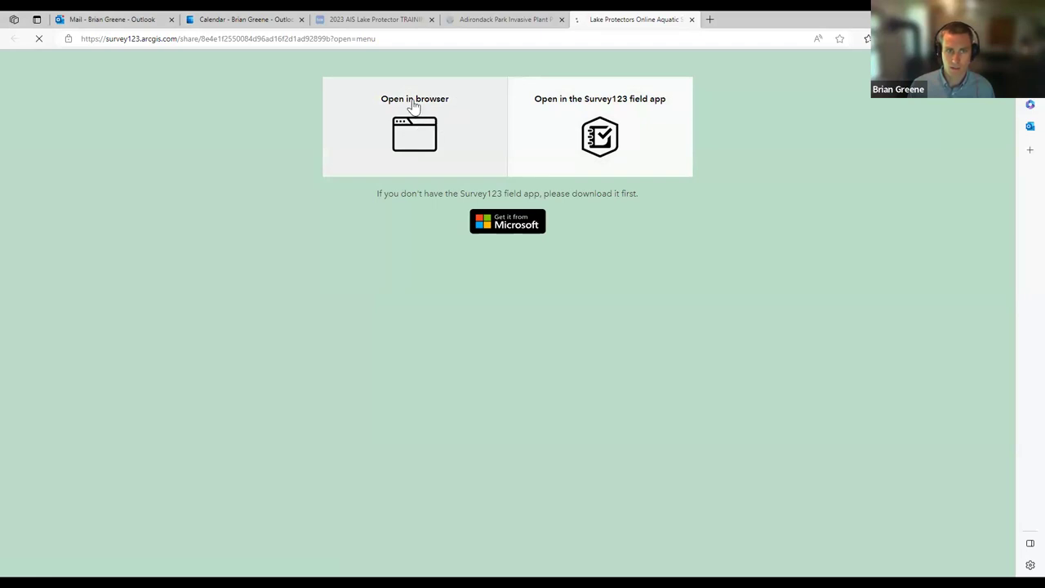
click(430, 159)
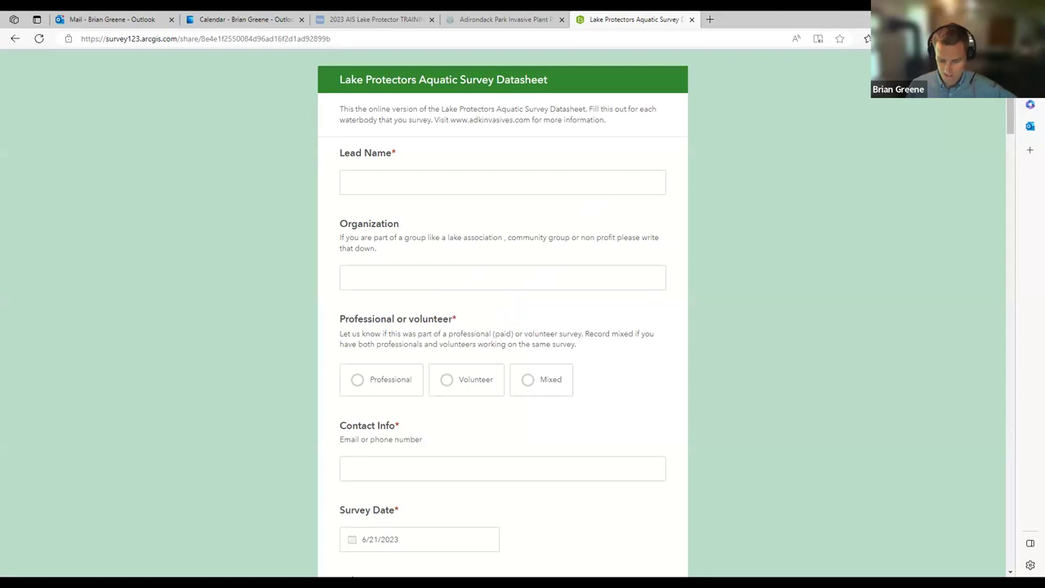
Step: Enter the lead's name, organization APIPP, and choose Professional as the survey type
click(476, 184)
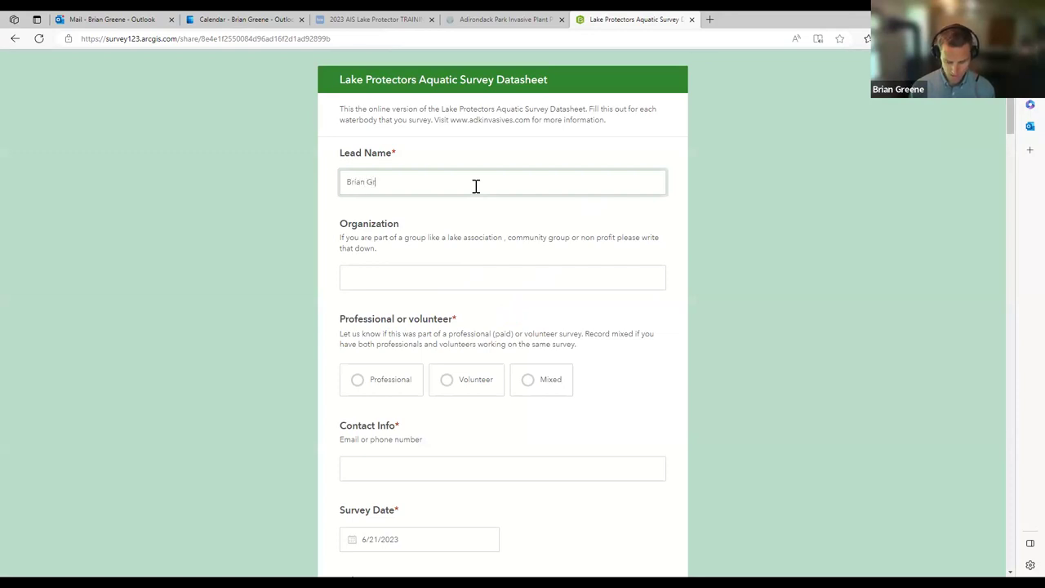
key(Tab)
text(AP)
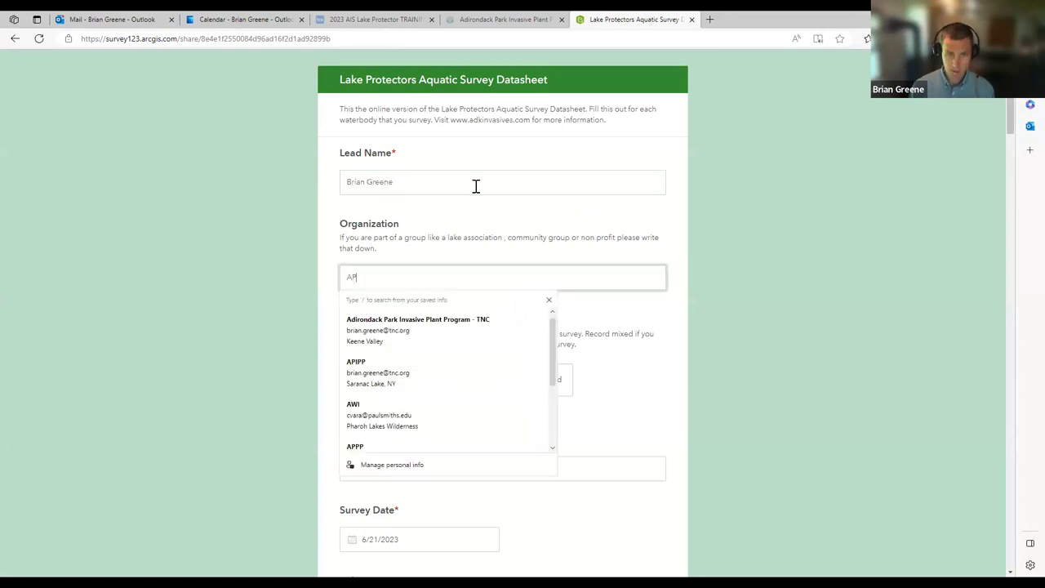
text(IPP)
scroll(553, 245, down, 1)
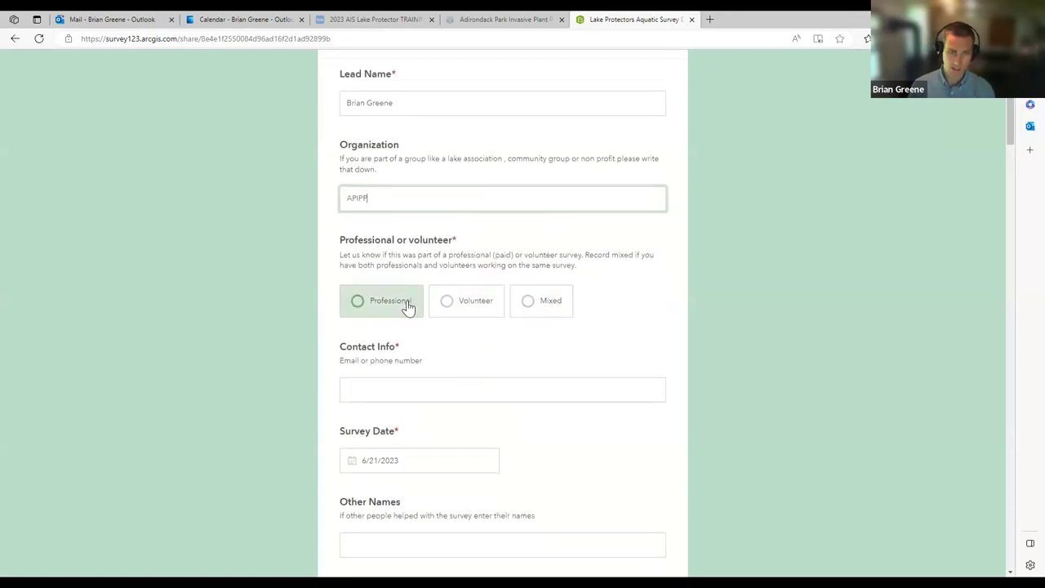
click(449, 308)
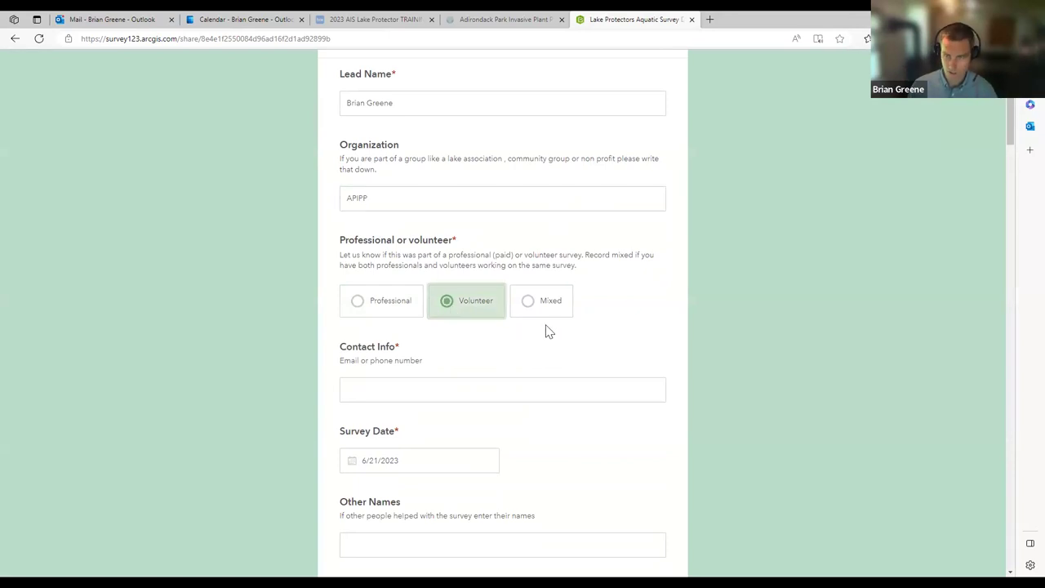
click(371, 306)
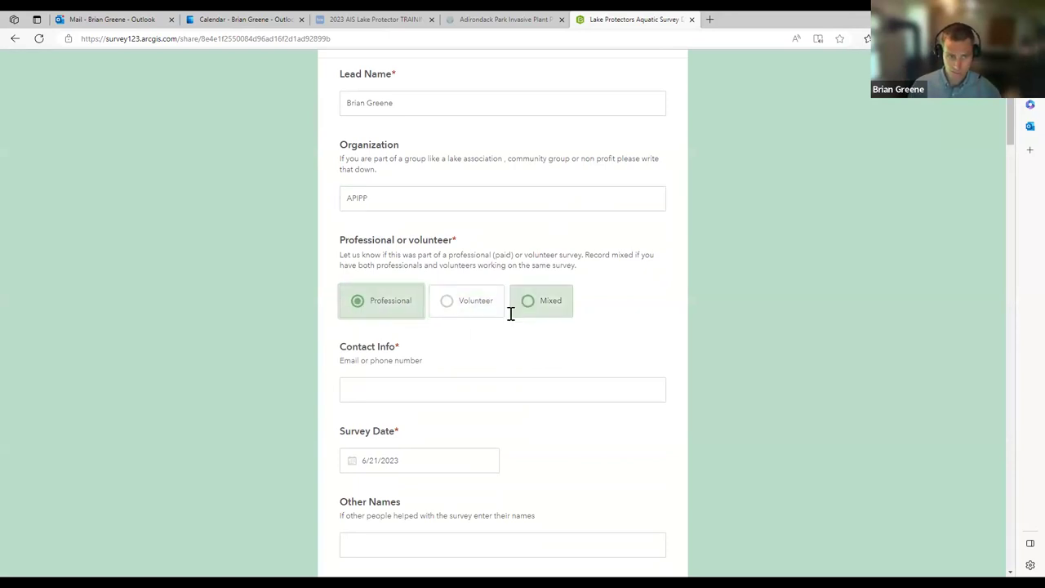
Step: Fill in the contact e-mail address and keep the survey date 6/21/2023
scroll(473, 309, down, 1)
click(439, 306)
key(Escape)
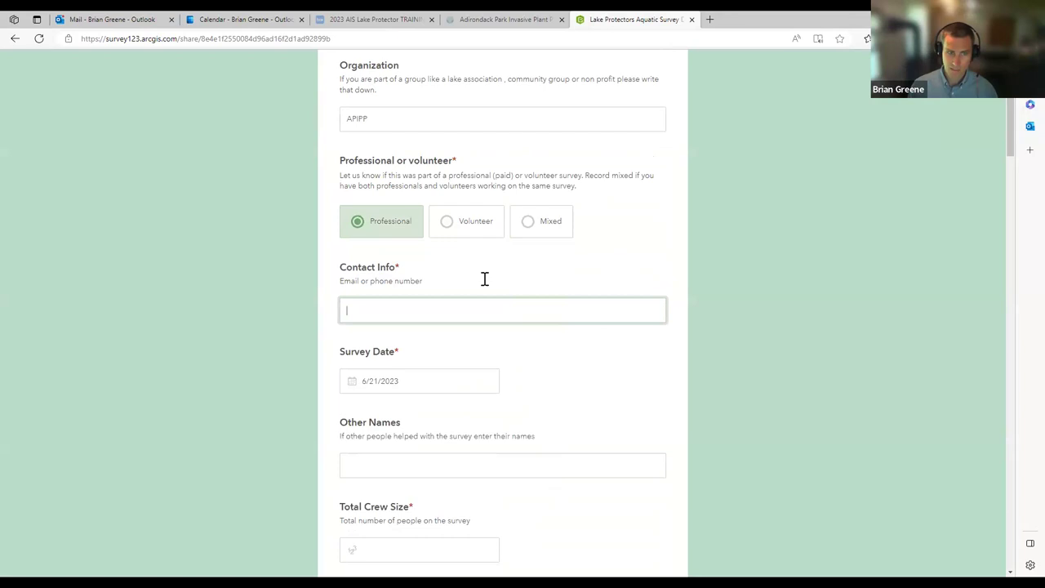
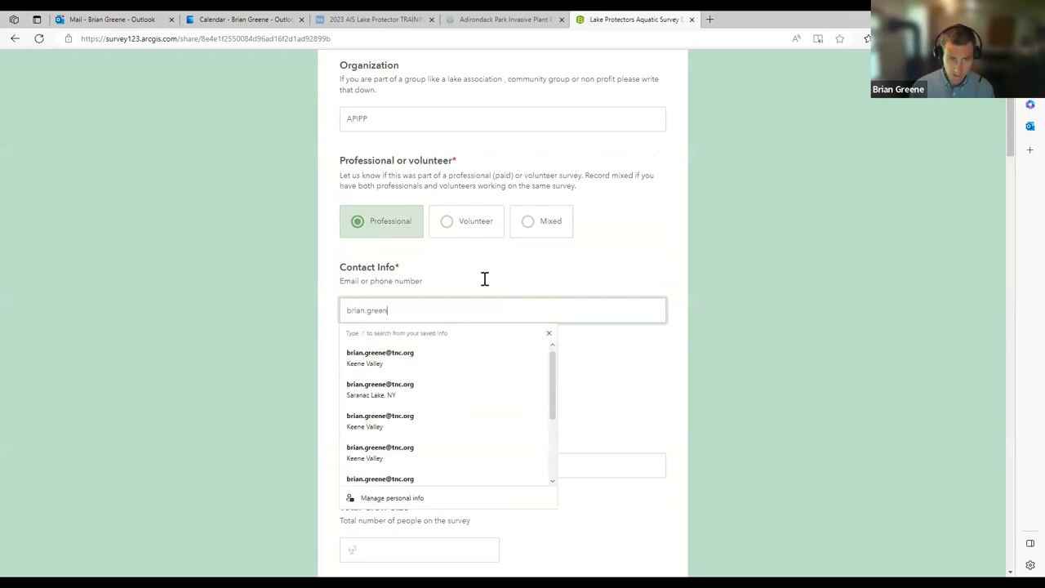
key(Tab)
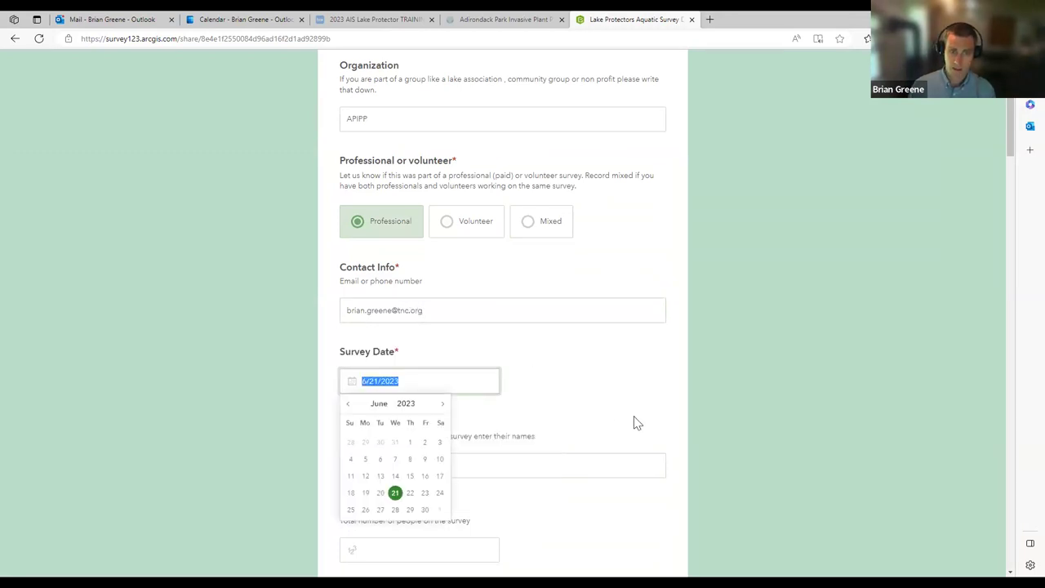
click(597, 389)
scroll(595, 384, down, 2)
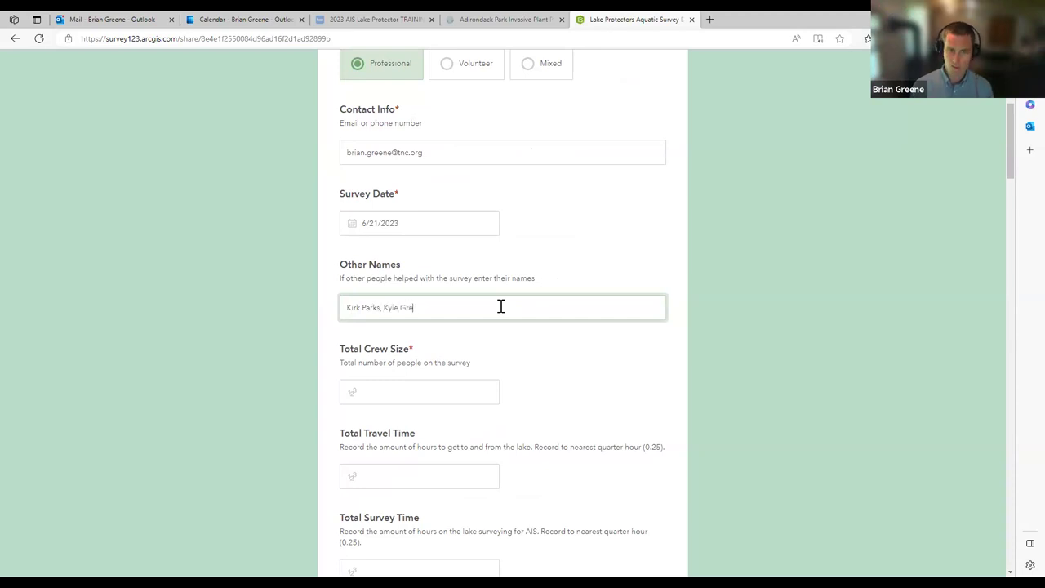
Step: Enter Total Crew Size 3, Total Travel Time 2 and Total Survey Time 3.25
click(464, 392)
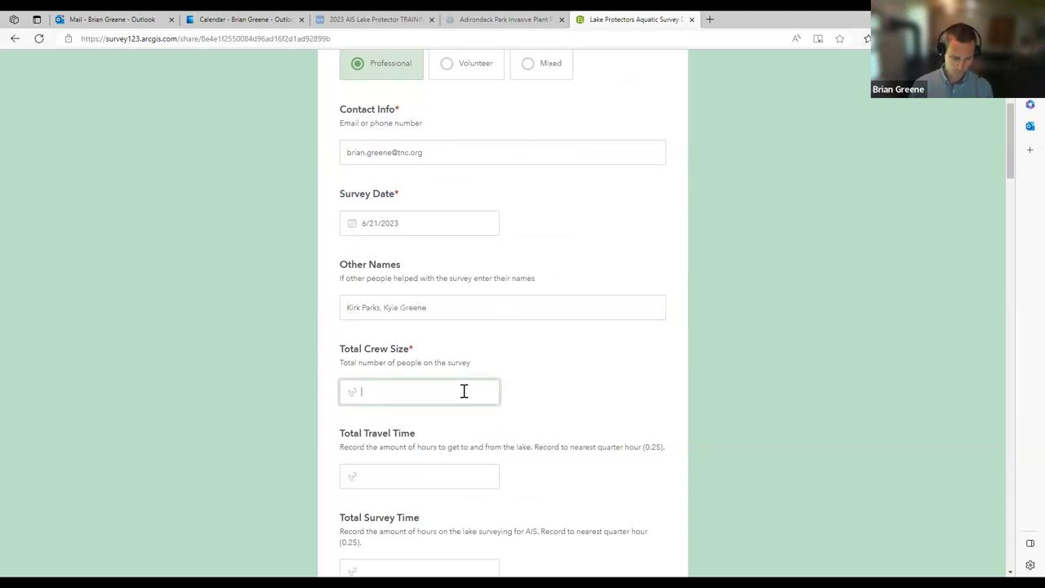
text(3)
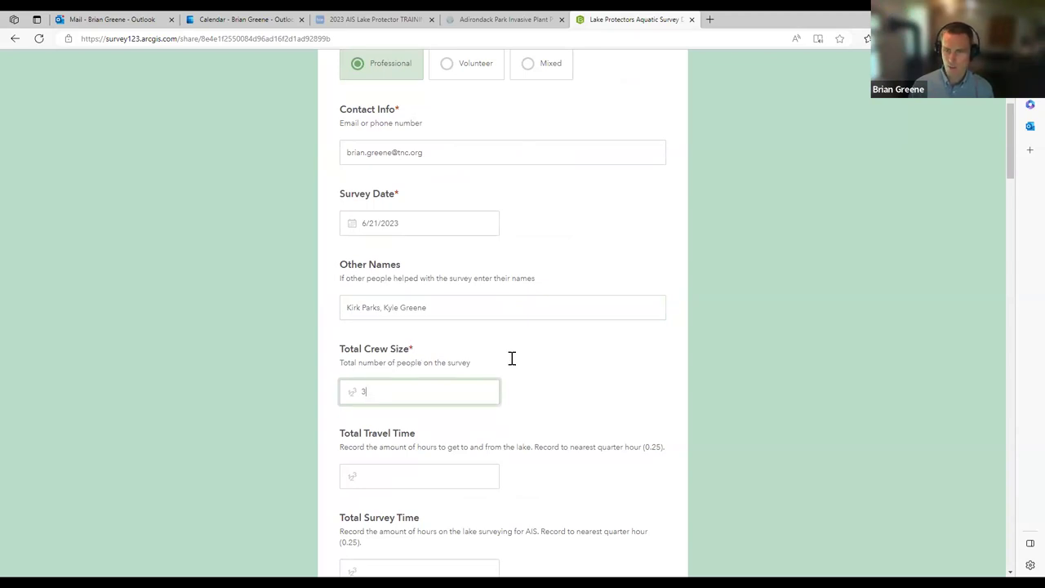
scroll(516, 368, down, 1)
scroll(506, 361, down, 1)
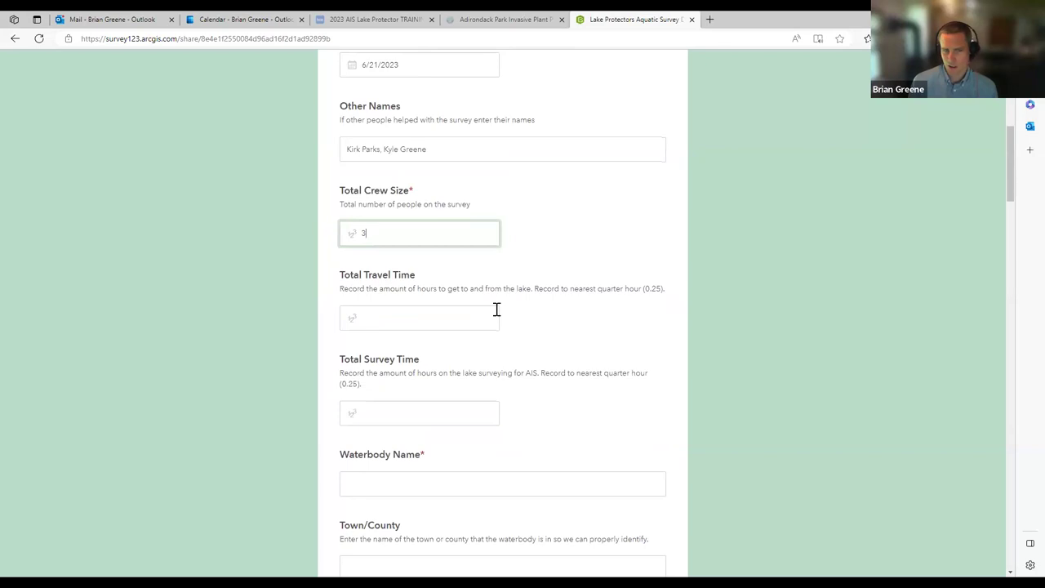
click(439, 326)
text(1)
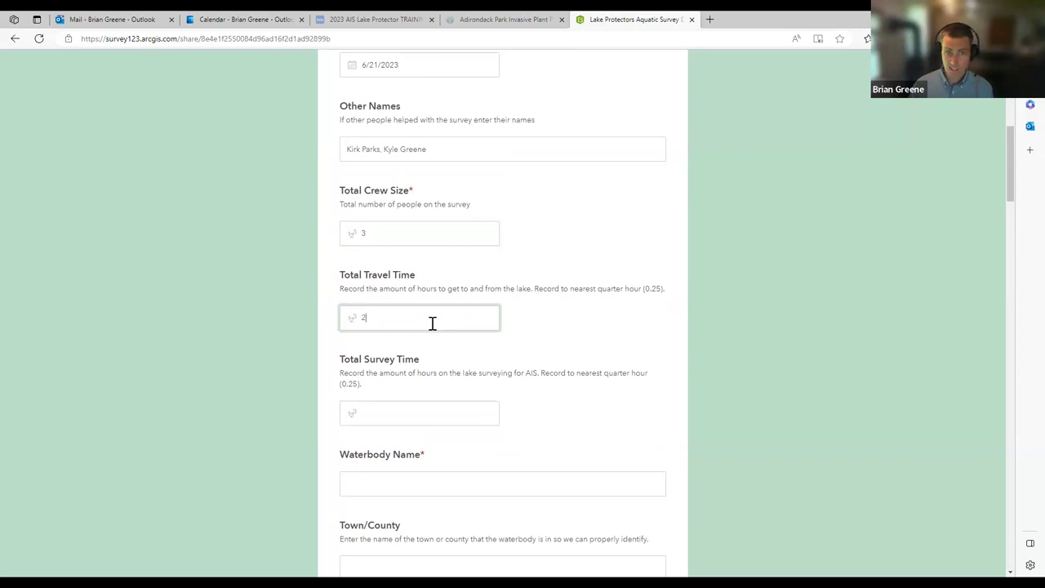
click(479, 407)
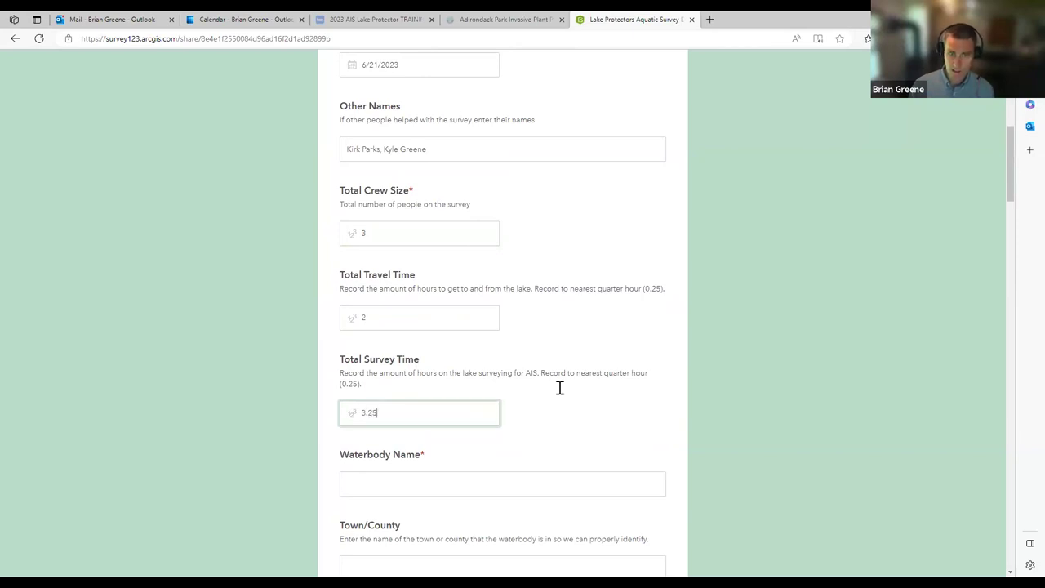
scroll(560, 388, down, 2)
Step: Set Waterbody Name to Lower Saranac Lake, Town/County Franklin, and type Lake / Pond
click(560, 329)
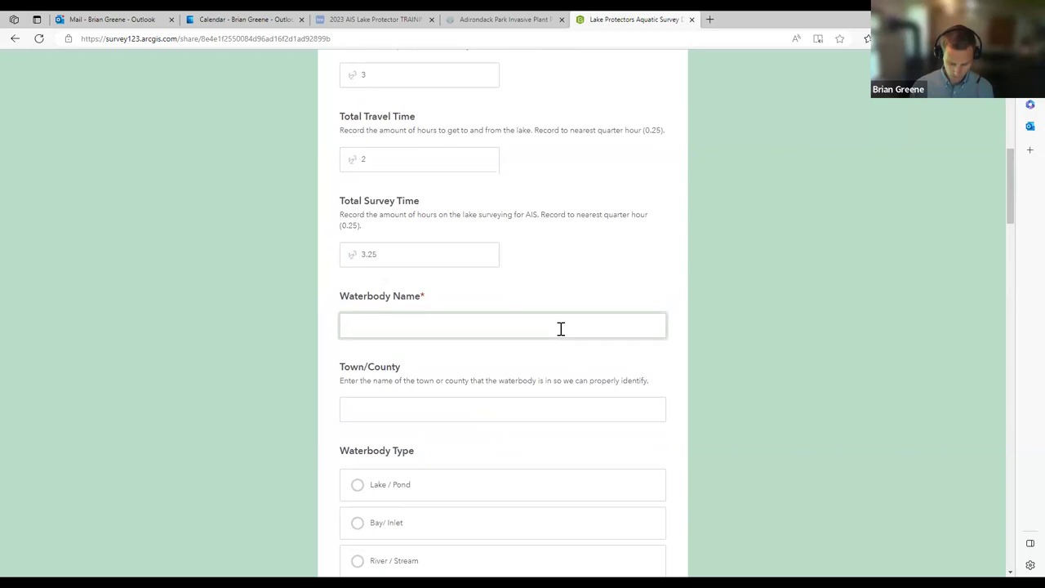
text(Lower Saranac Lake)
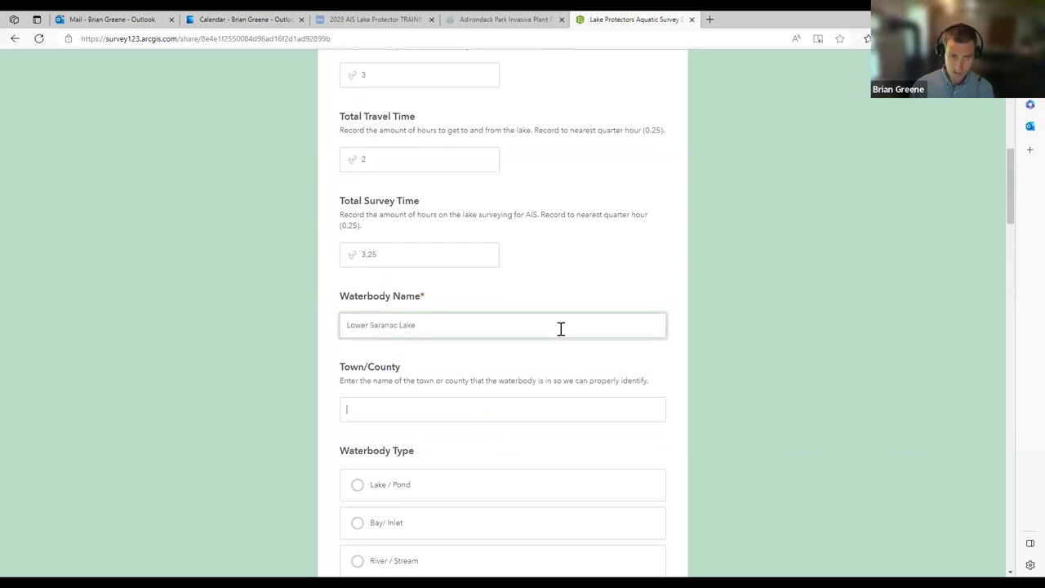
text(Fran)
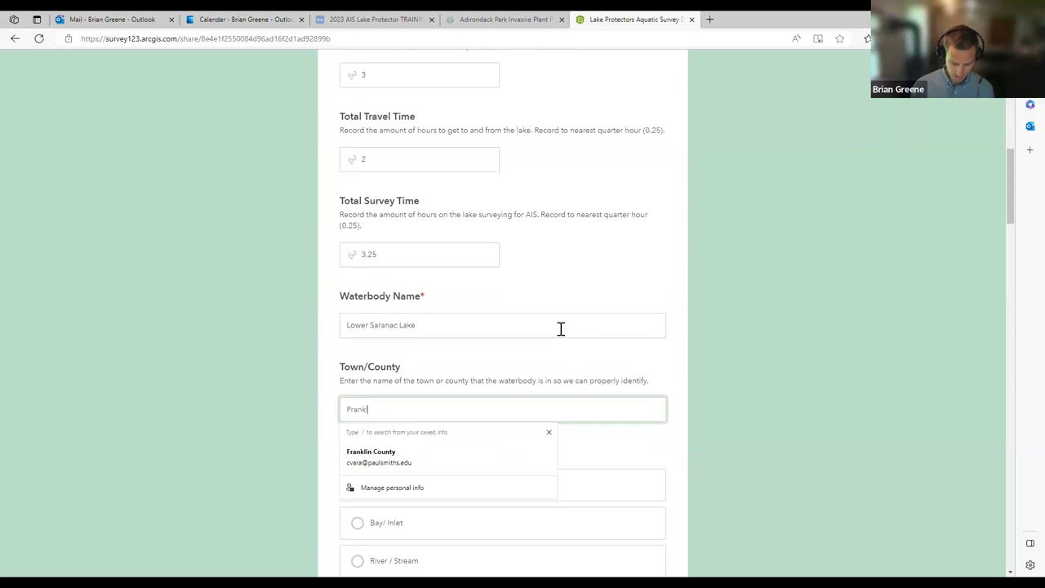
text(klin)
click(689, 360)
scroll(689, 353, down, 3)
click(377, 253)
scroll(327, 396, down, 4)
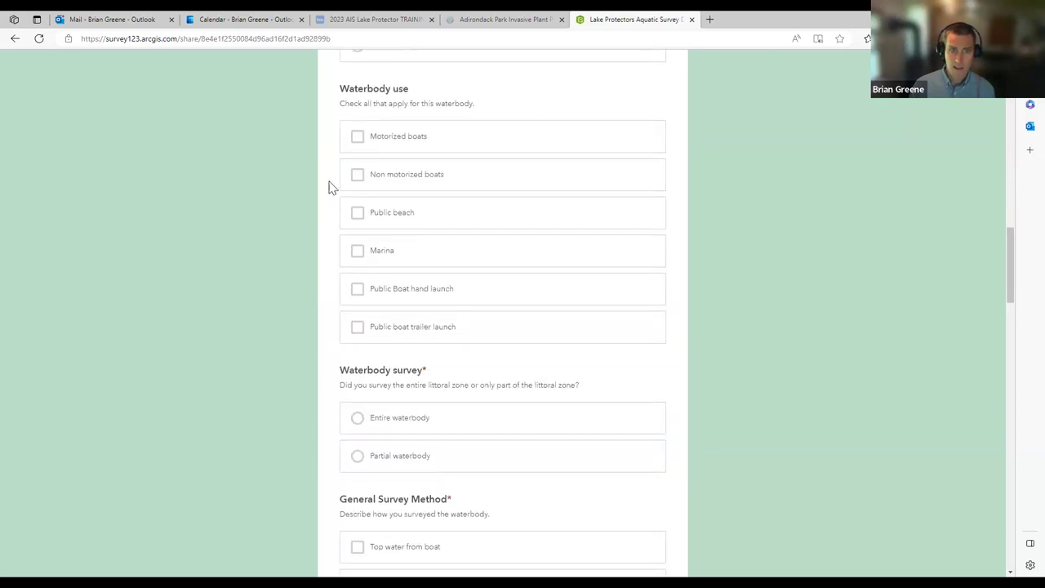
Step: Tick Motorized boats, Non motorized boats, Marina, Public Boat hand launch and trailer launch uses
click(355, 143)
click(376, 188)
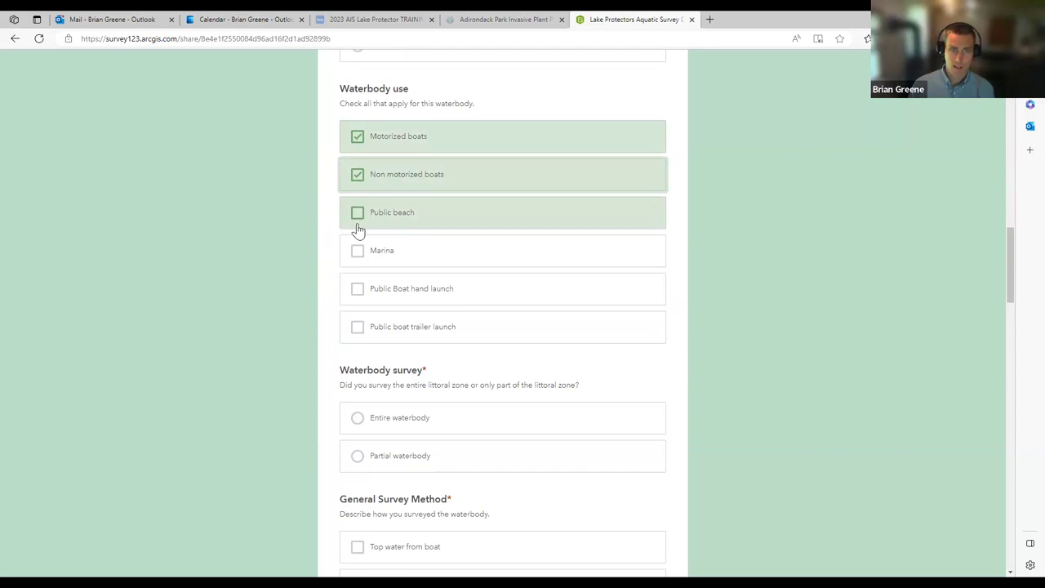
click(356, 258)
click(357, 291)
click(359, 327)
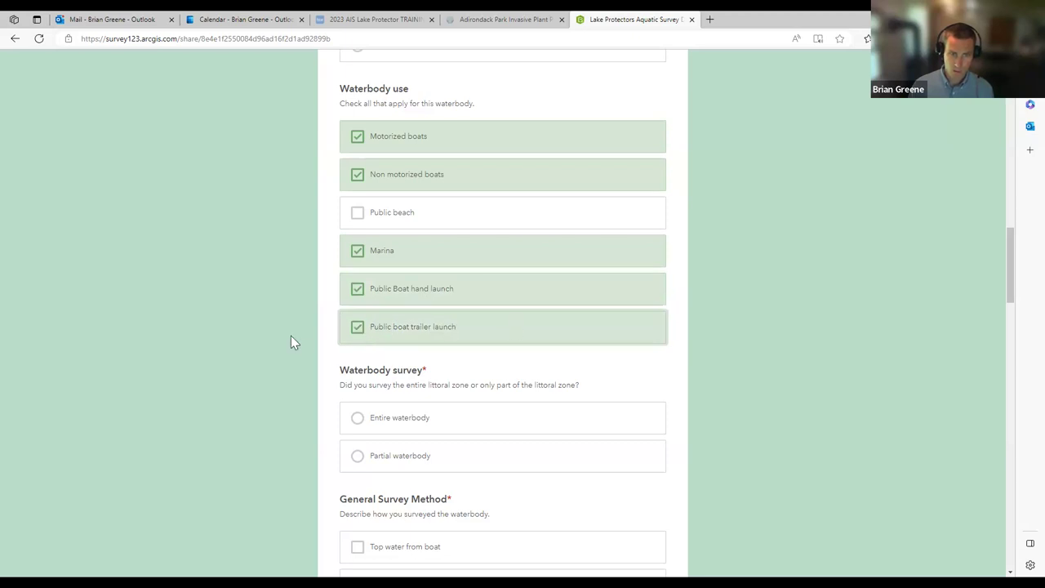
scroll(285, 337, down, 2)
Step: Record a partial-waterbody survey from boat using Visual, Rake toss and Other: Snorkel methods
click(355, 300)
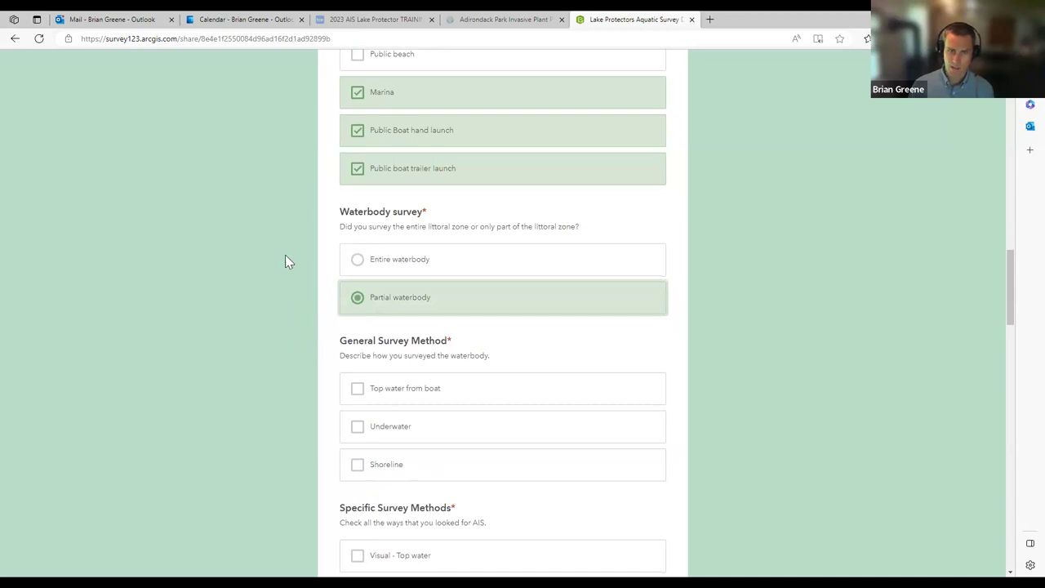
scroll(219, 395, down, 1)
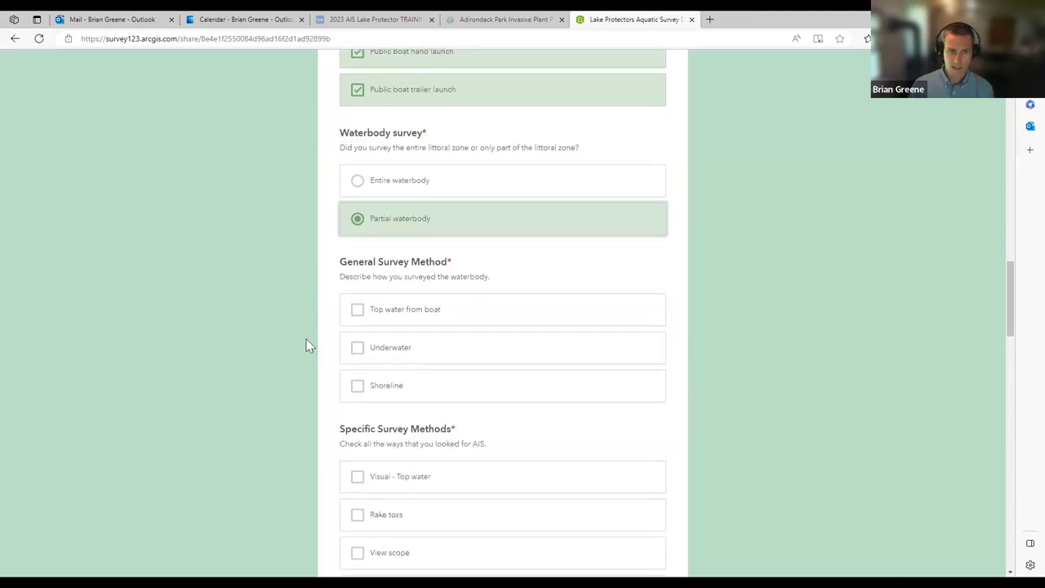
click(356, 310)
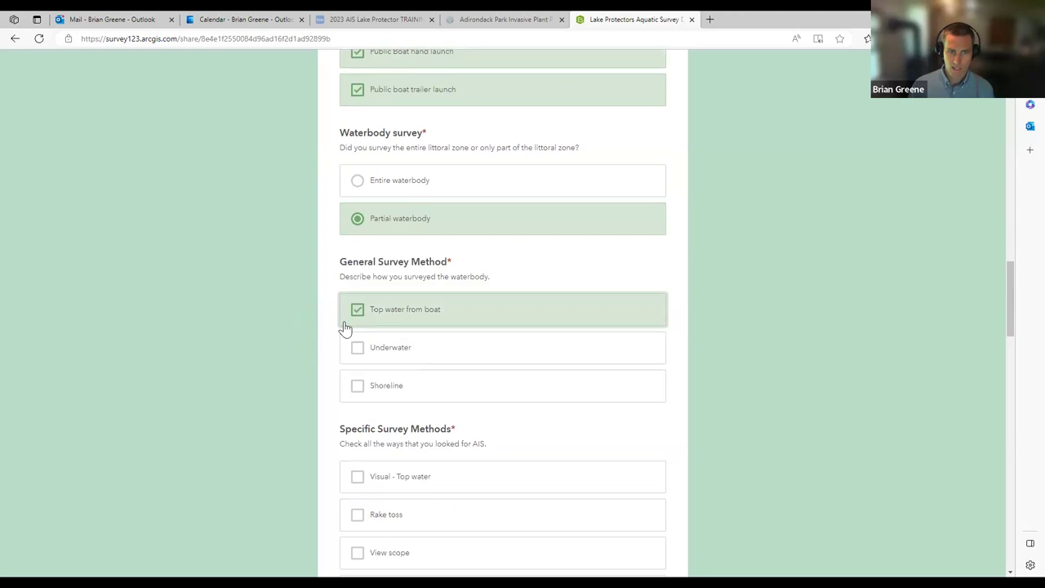
scroll(291, 400, down, 3)
click(357, 243)
click(357, 281)
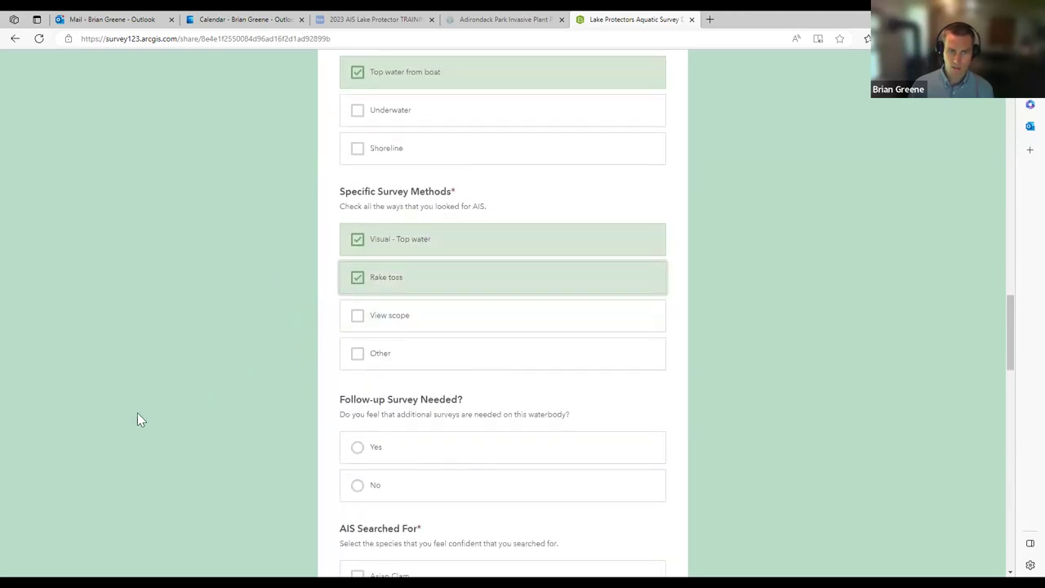
click(358, 354)
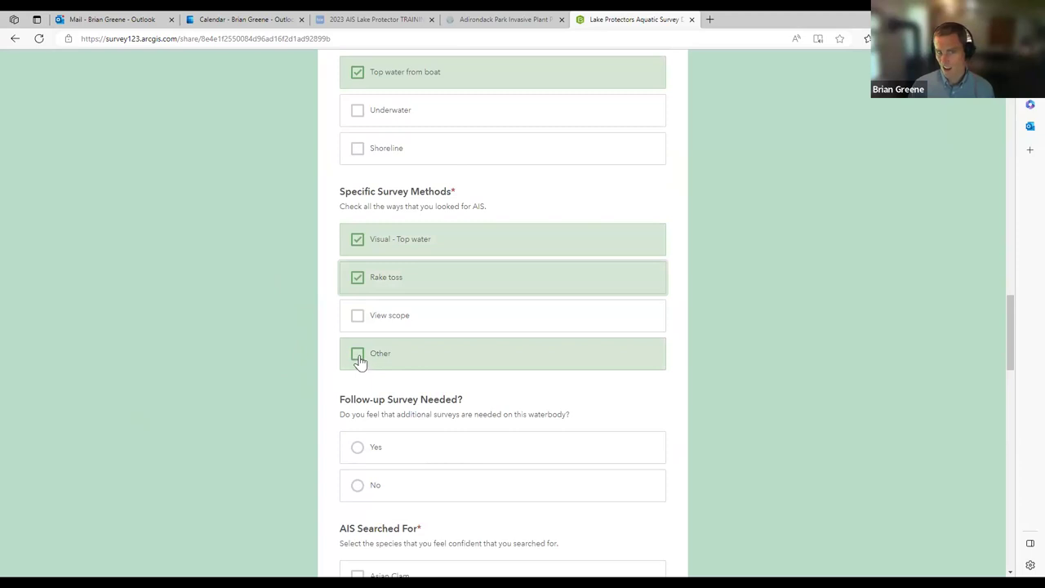
text(Snorkel)
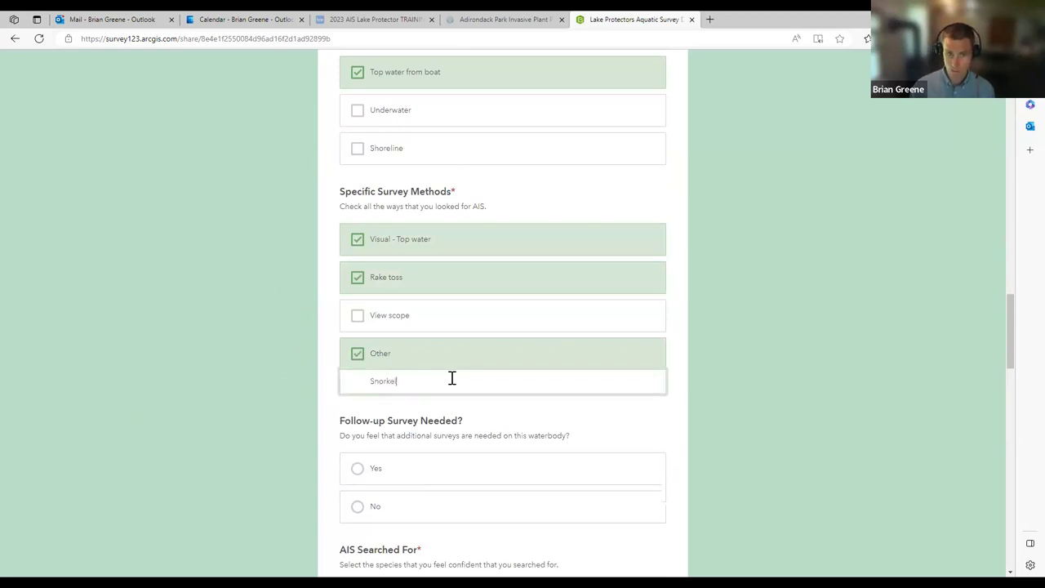
click(765, 441)
scroll(588, 435, down, 1)
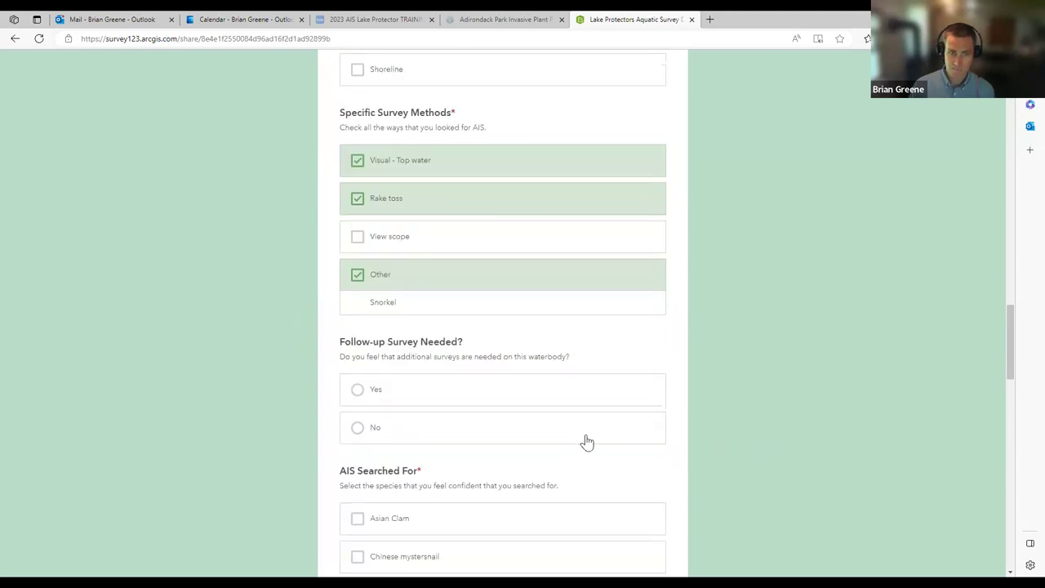
Step: Answer No to follow-up; mark Curly leaf pondweed, Eurasian watermilfoil, European frog-bit, Hydrilla, Quagga mussel searched
click(506, 436)
scroll(241, 416, down, 2)
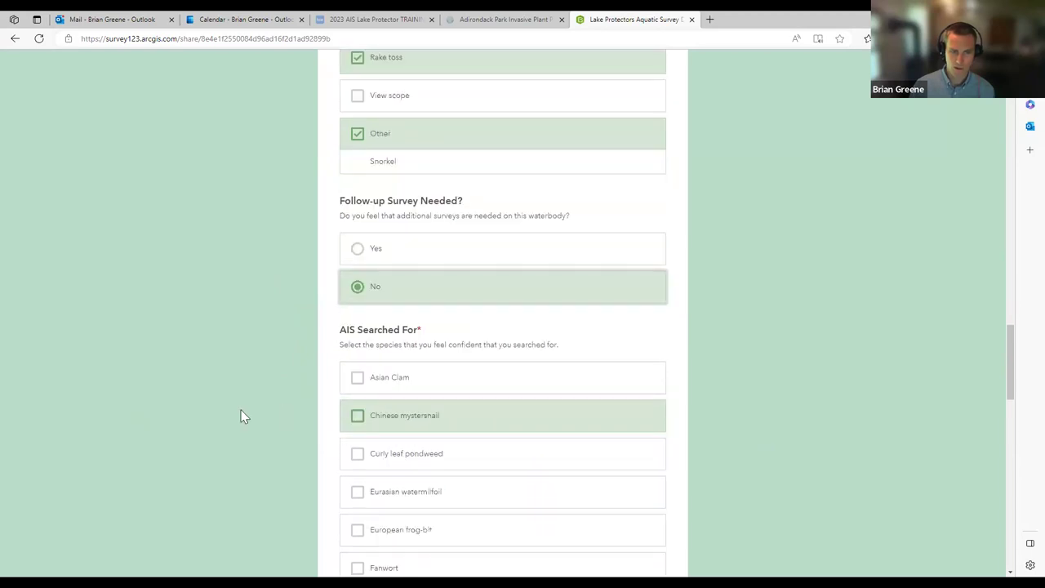
scroll(241, 416, down, 3)
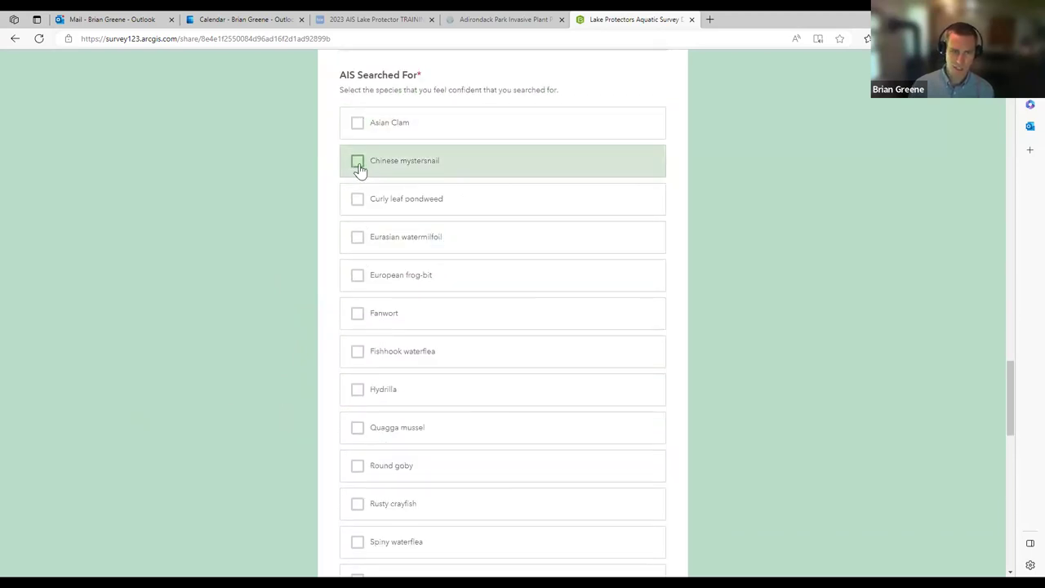
click(358, 200)
click(358, 239)
click(357, 277)
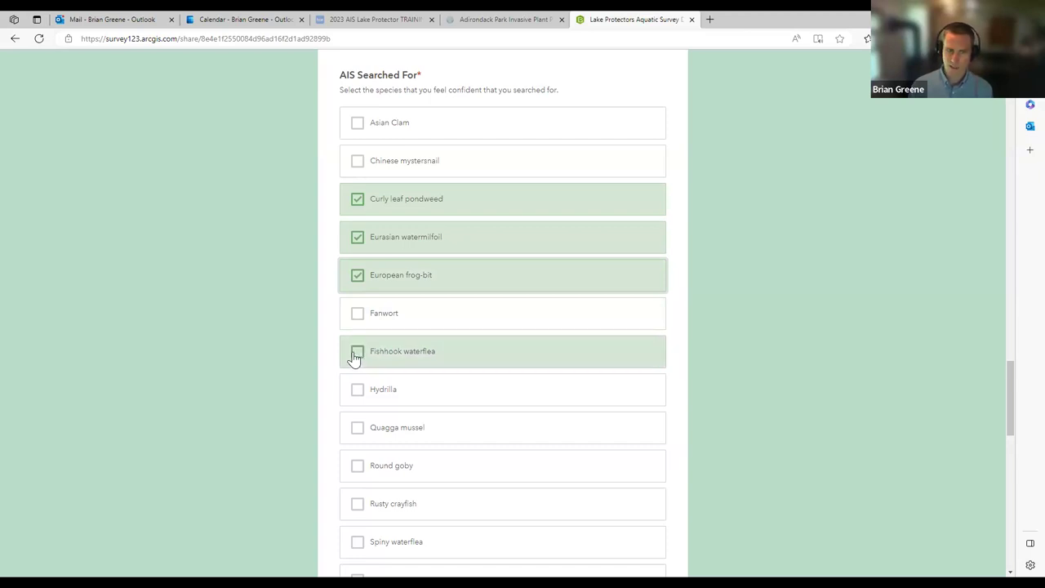
scroll(353, 352, down, 1)
click(357, 318)
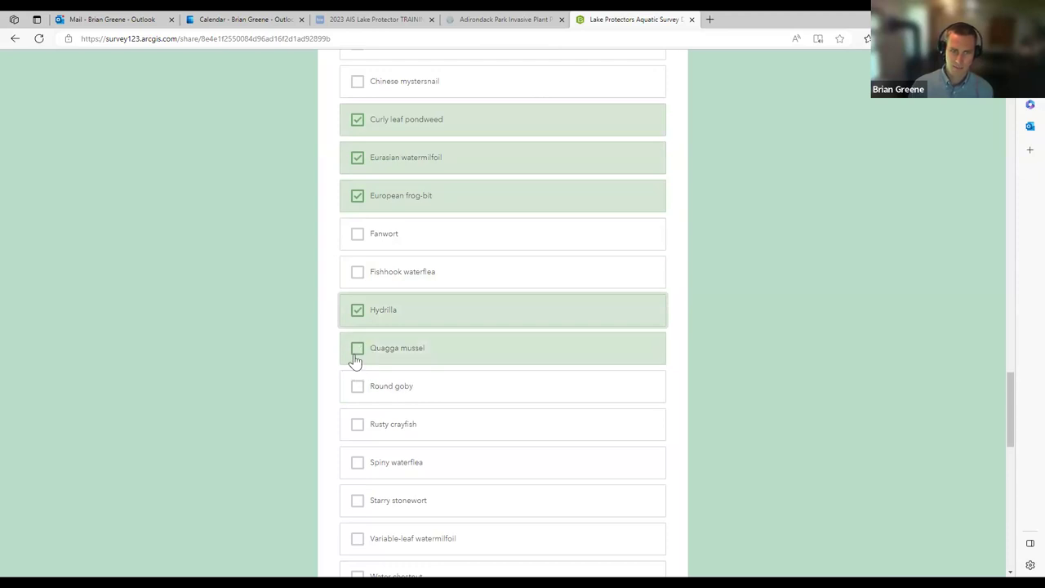
click(356, 358)
Step: Also mark Starry stonewort, Variable-leaf watermilfoil, Water chestnut and Zebra mussel as searched for
scroll(361, 399, down, 1)
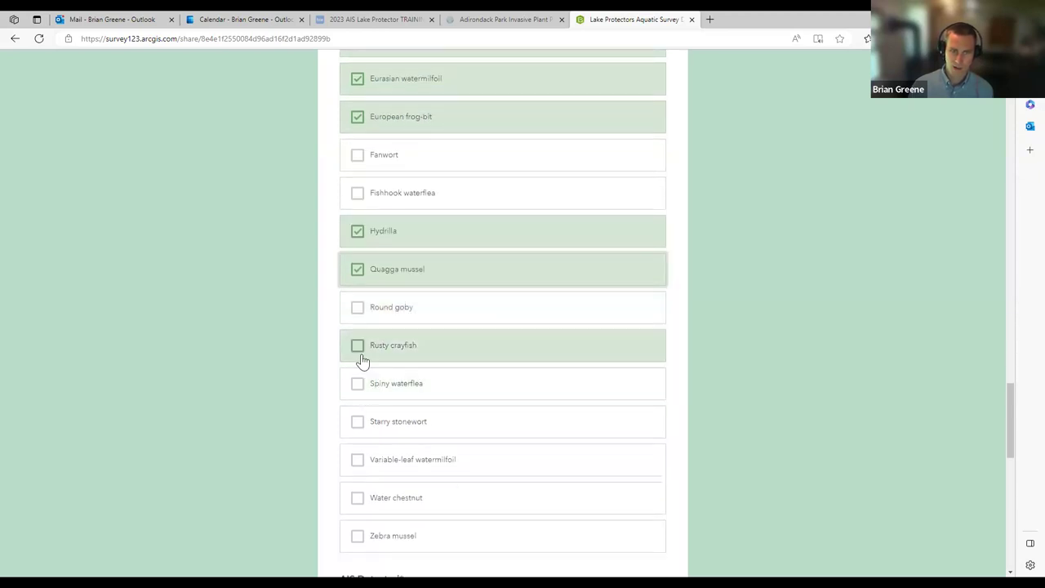
click(357, 423)
scroll(357, 420, down, 1)
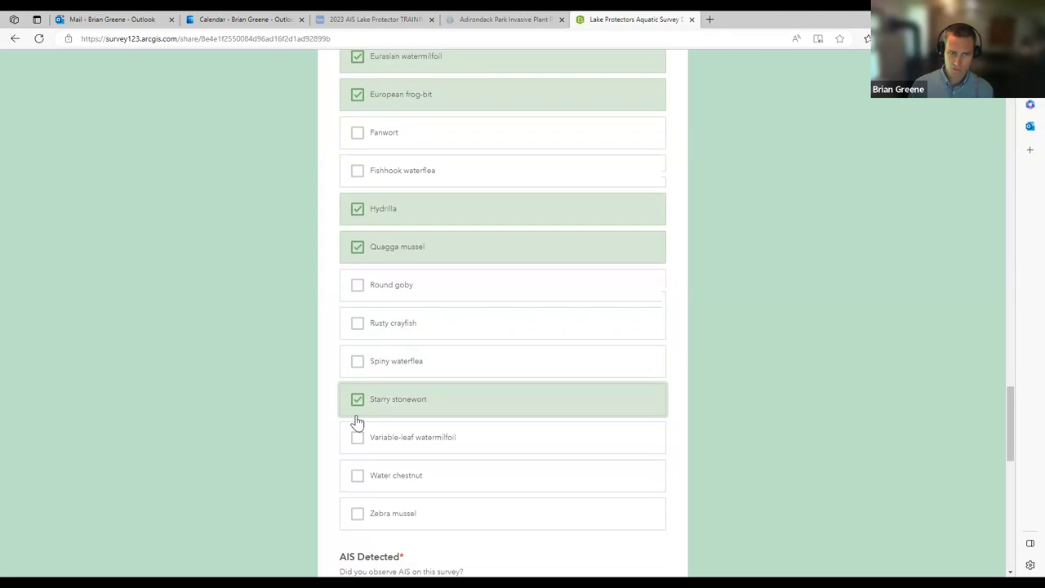
click(356, 384)
click(356, 420)
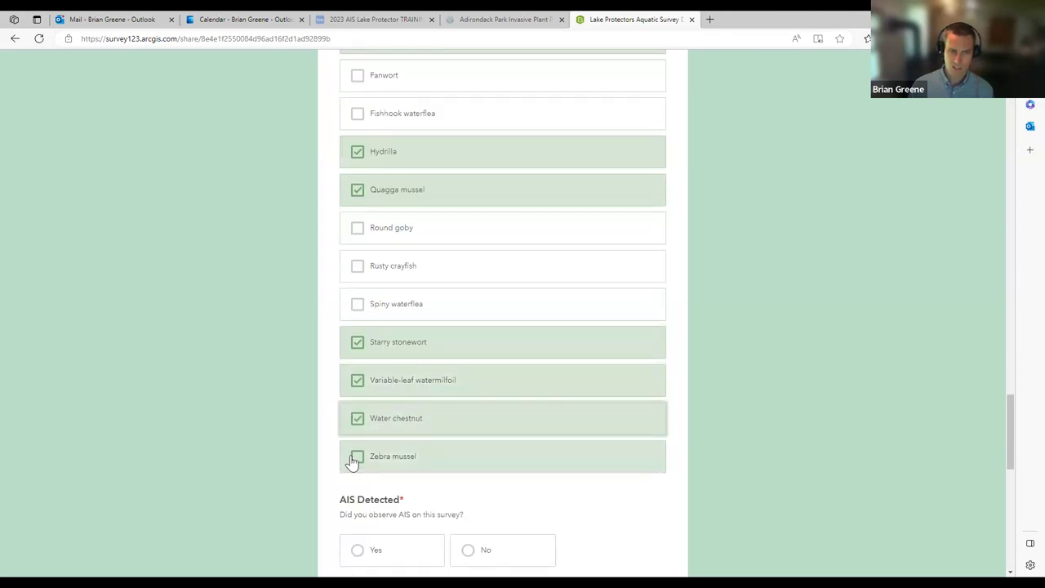
click(356, 457)
scroll(318, 392, down, 3)
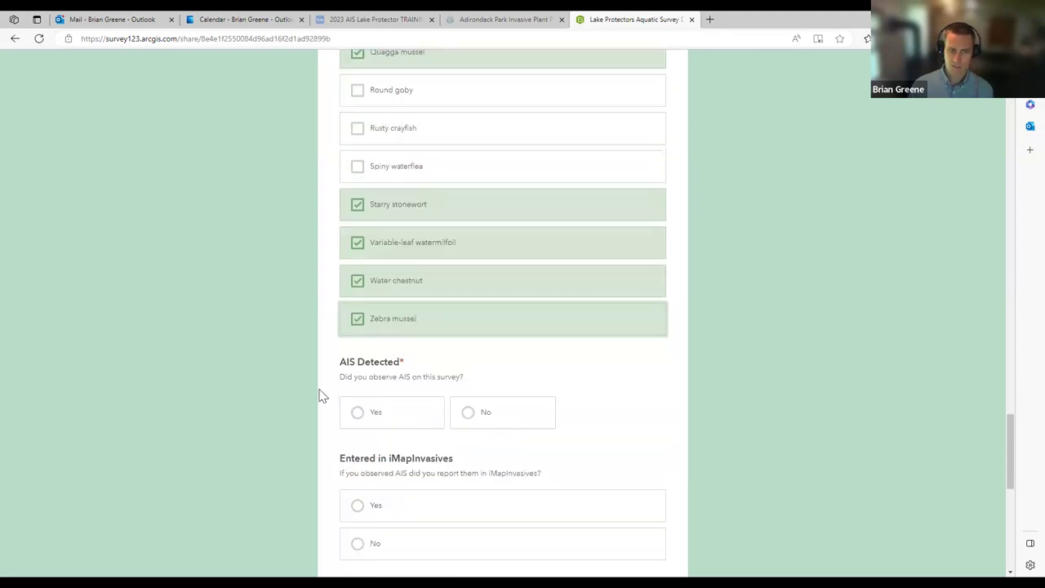
scroll(669, 369, up, 8)
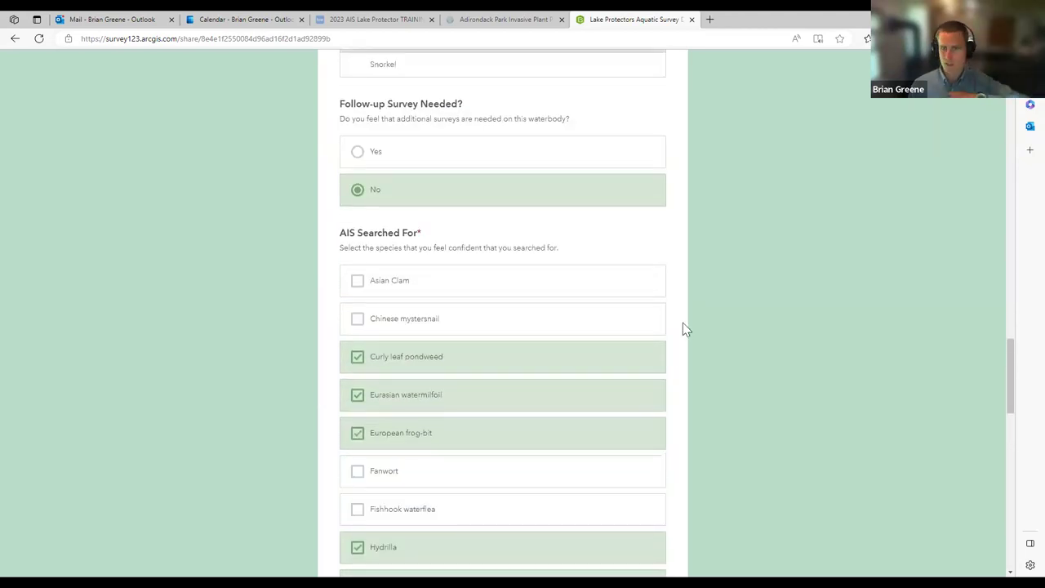
scroll(684, 325, down, 4)
scroll(683, 326, down, 4)
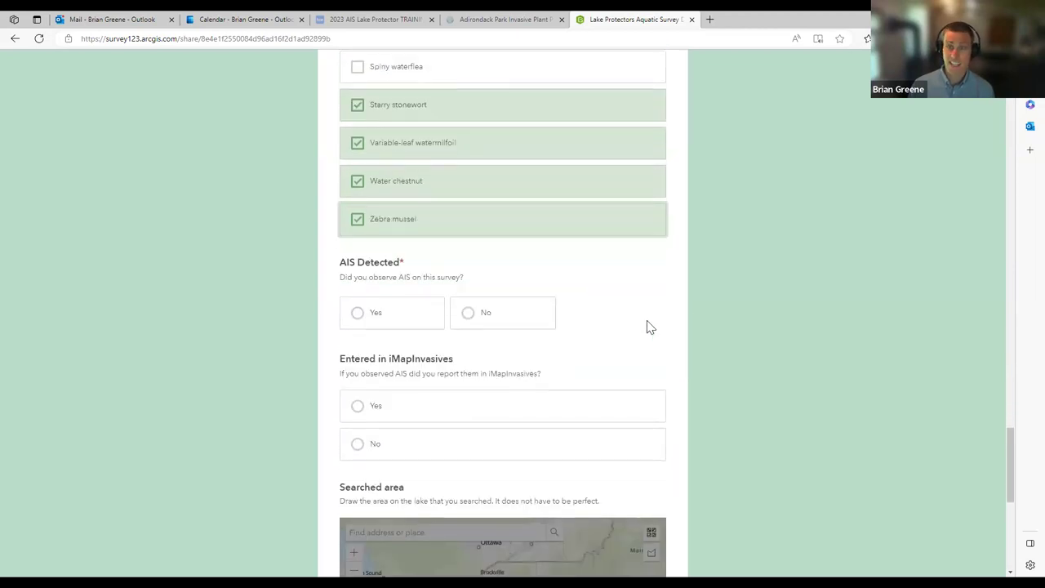
Step: Record AIS detected Yes, Curly leaf pondweed and Eurasian watermilfoil observed, and iMapInvasives entry Yes
click(359, 313)
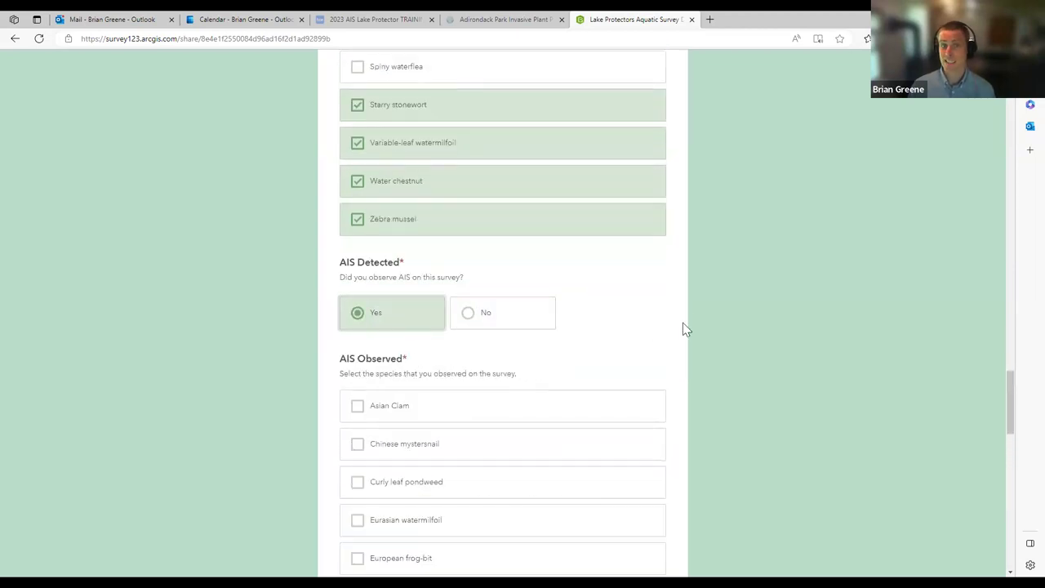
scroll(676, 321, down, 2)
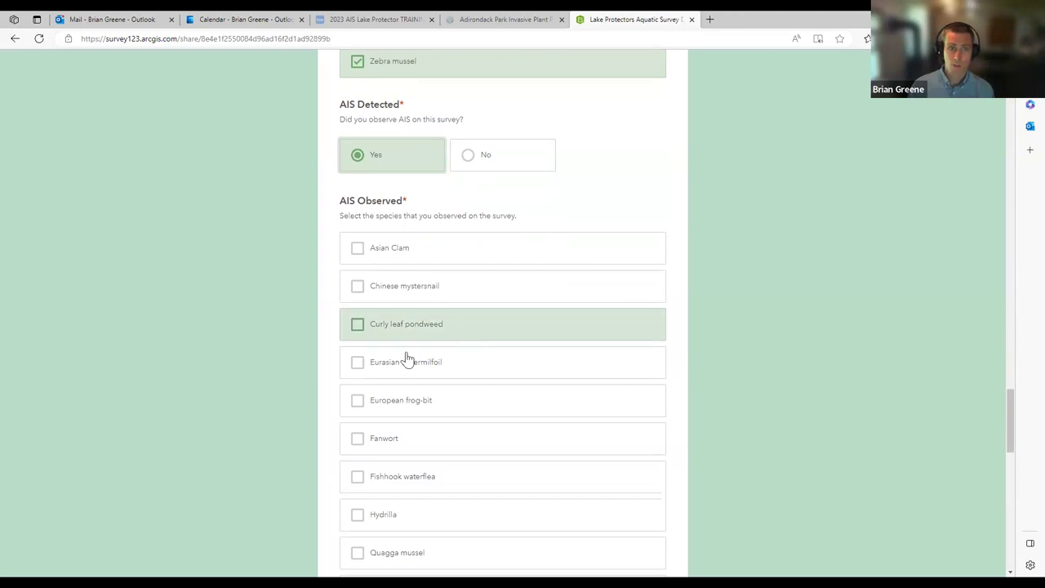
click(357, 362)
click(357, 326)
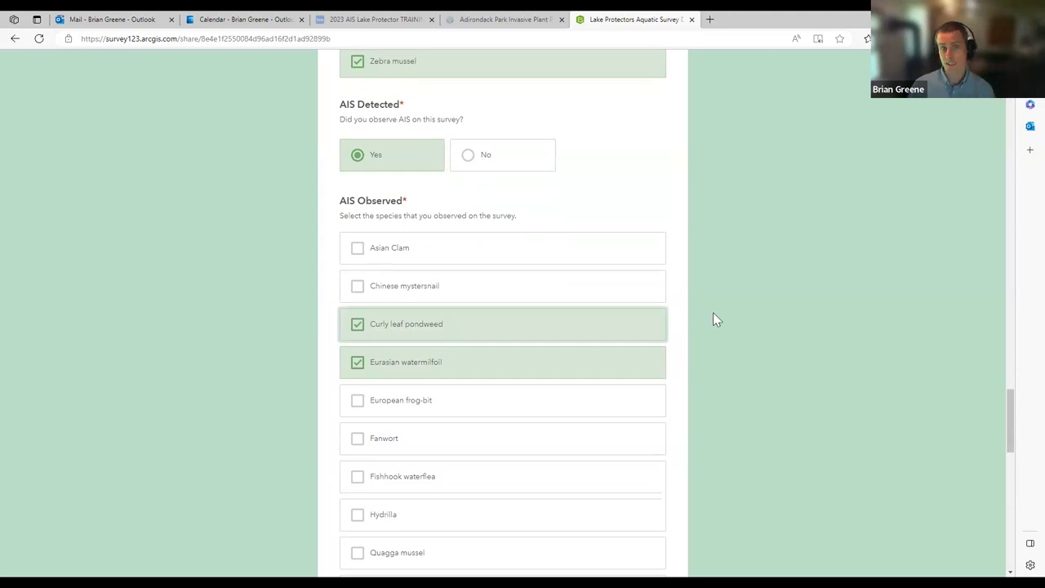
scroll(699, 317, down, 8)
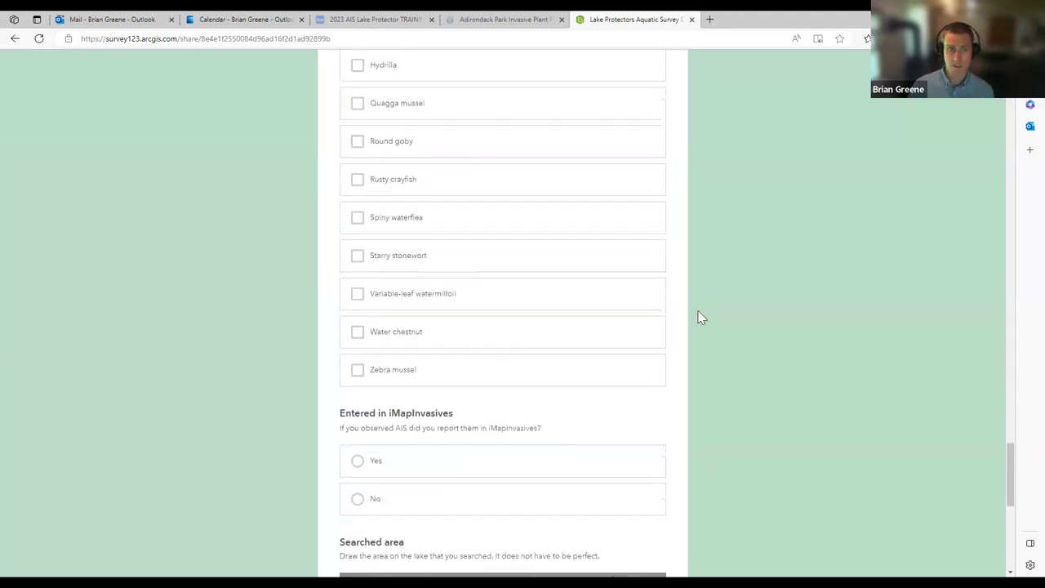
click(376, 284)
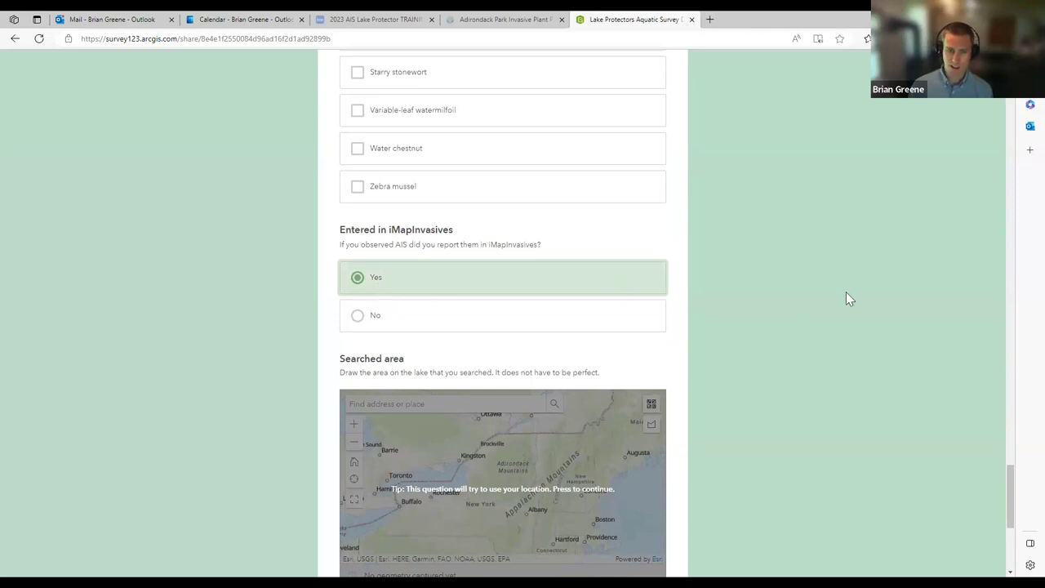
scroll(845, 293, down, 2)
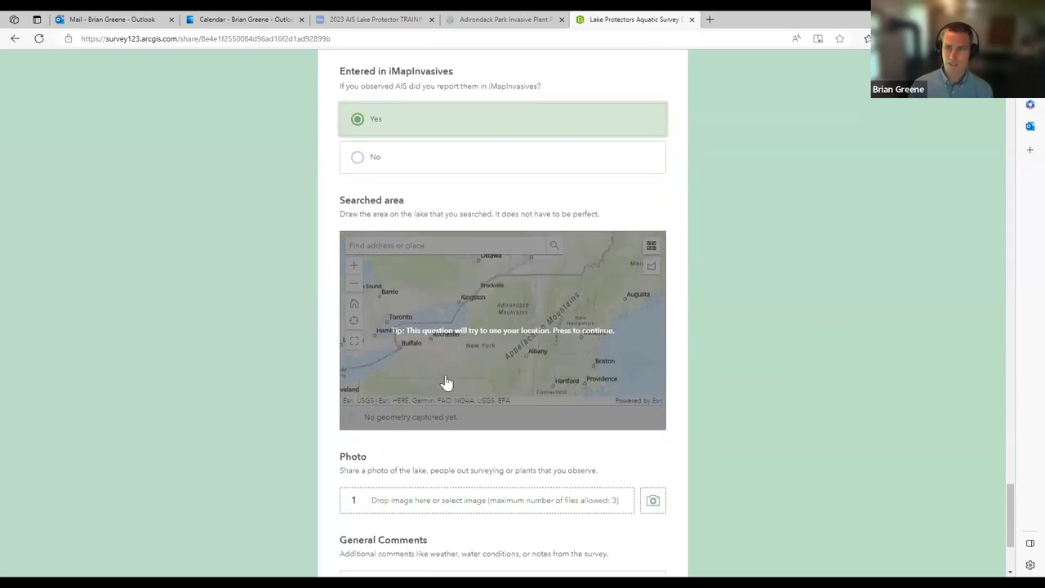
Step: Zoom and pan the searched-area map to Lower Saranac Lake and pick the polygon tool
click(529, 336)
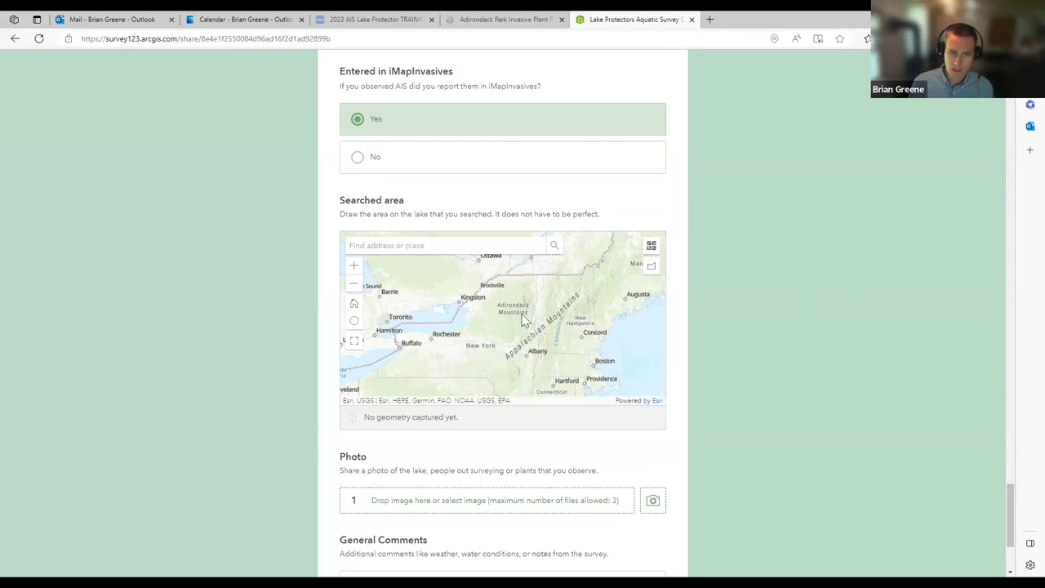
scroll(510, 304, up, 2)
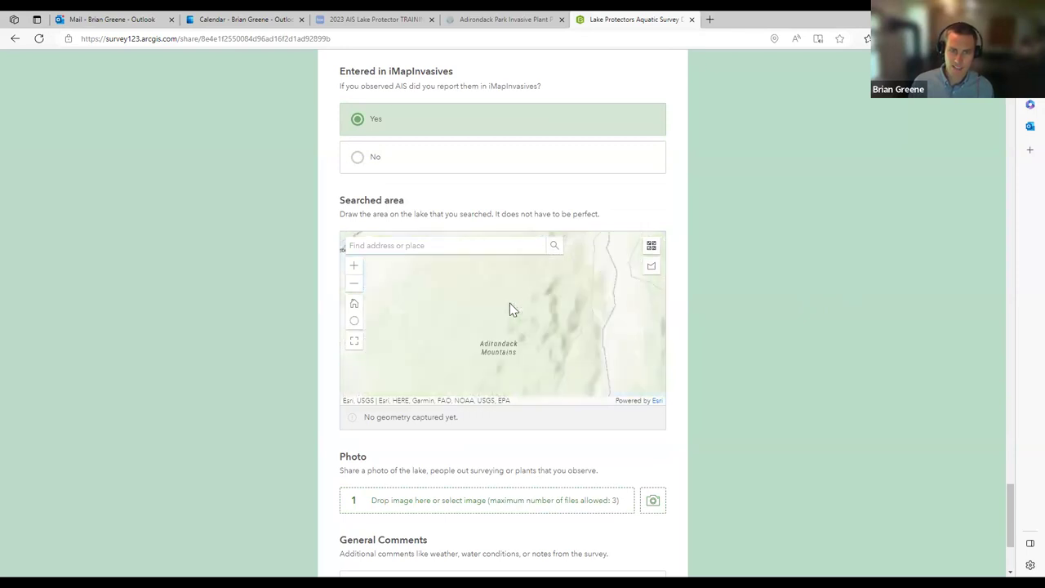
scroll(578, 415, up, 3)
scroll(732, 356, down, 3)
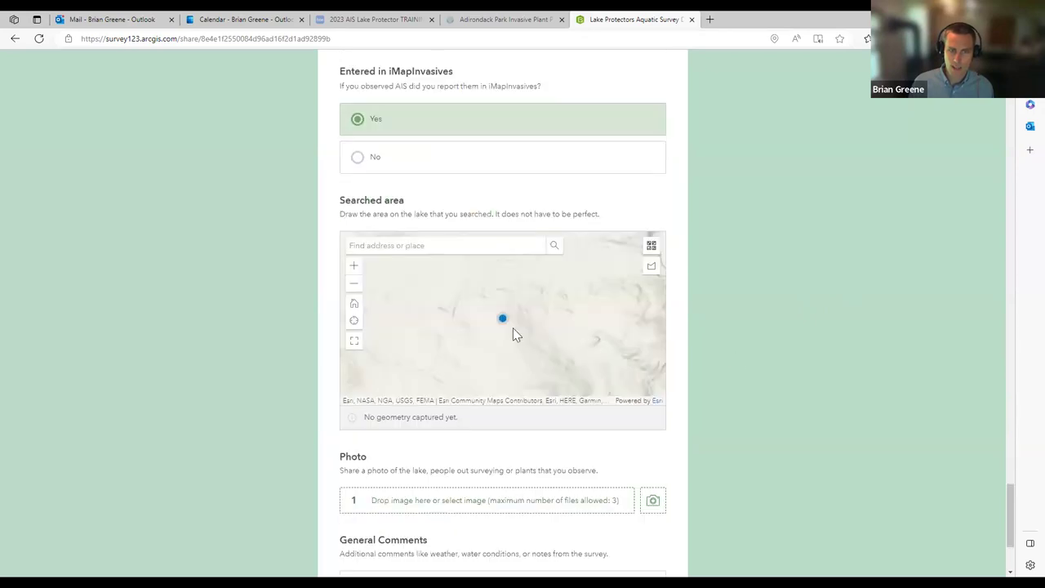
scroll(494, 294, down, 1)
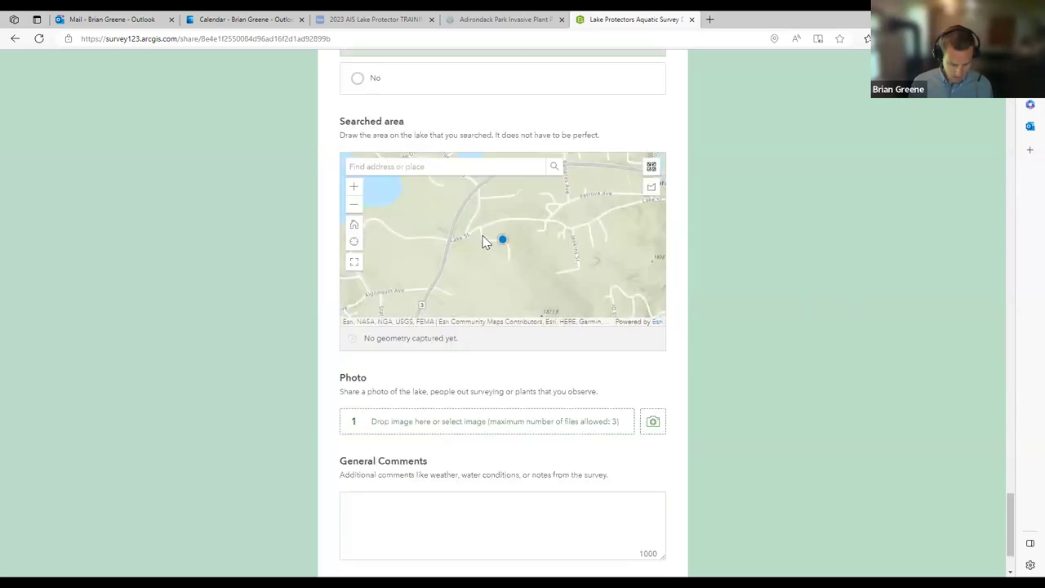
scroll(477, 228, down, 2)
drag(521, 253, 593, 221)
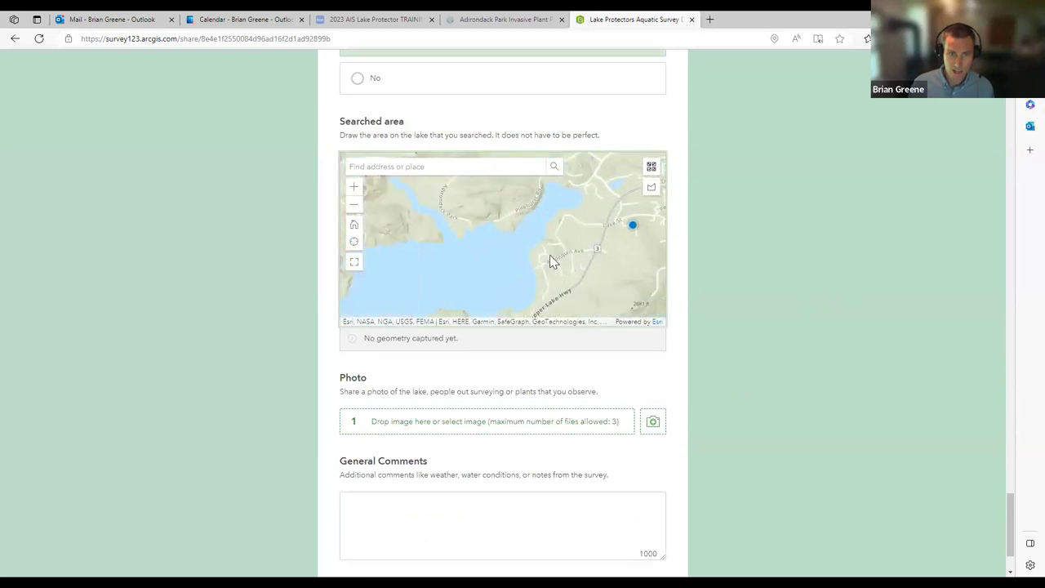
scroll(560, 255, down, 1)
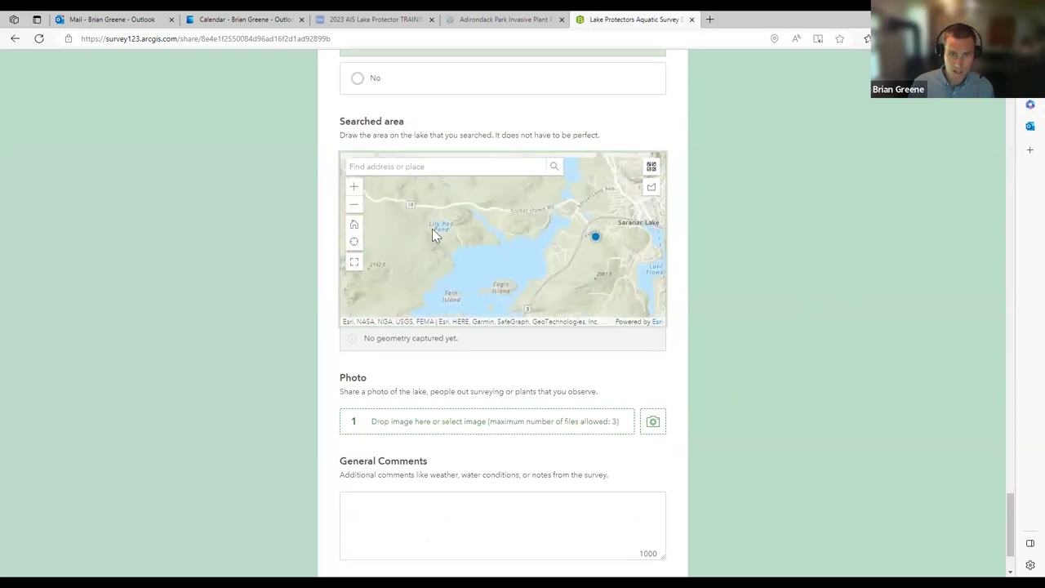
click(652, 190)
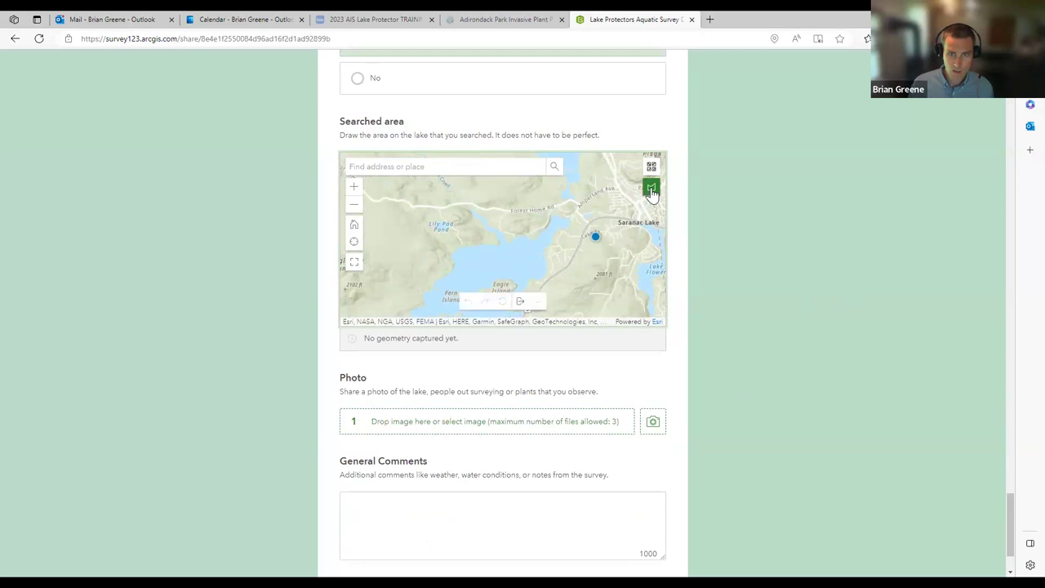
Step: Draw the searched-area polygon on Lower Saranac Lake, measuring 4.14 miles perimeter and 475.34 acres
click(566, 226)
click(565, 219)
click(557, 213)
click(544, 213)
click(545, 225)
click(539, 230)
click(523, 236)
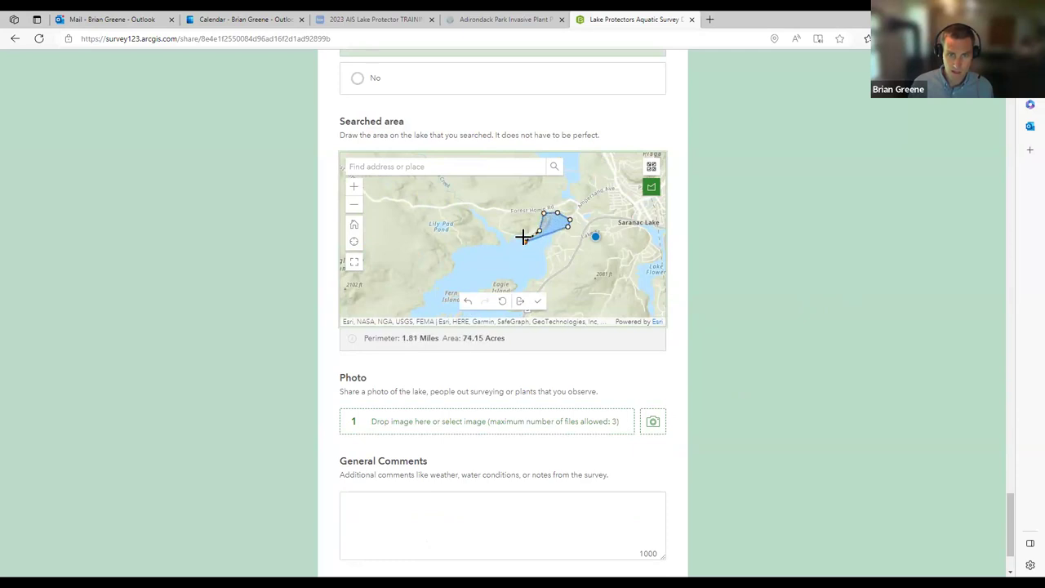
click(498, 239)
click(495, 265)
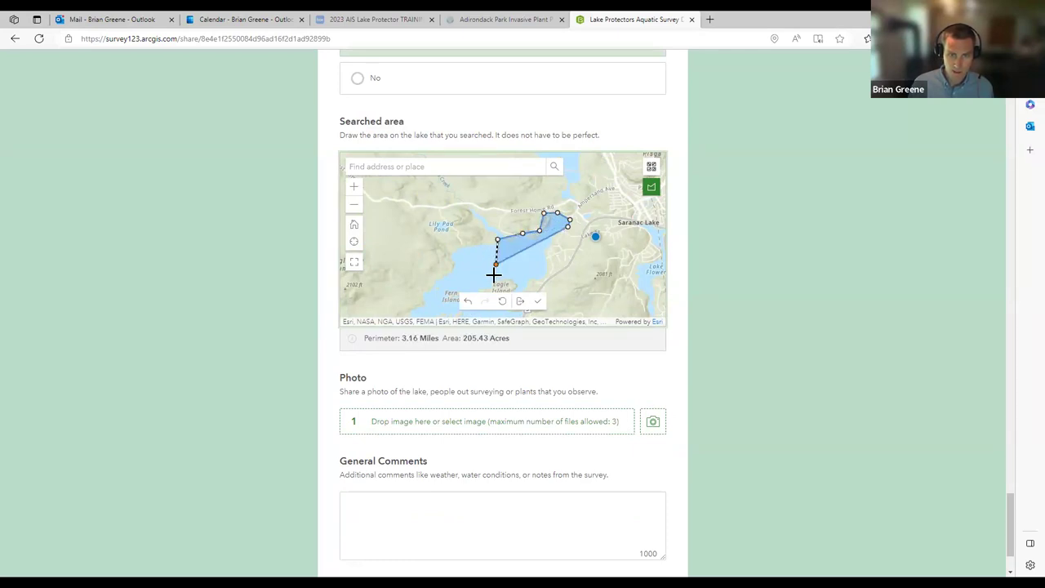
click(492, 282)
click(520, 285)
click(528, 285)
click(531, 280)
click(544, 281)
click(548, 266)
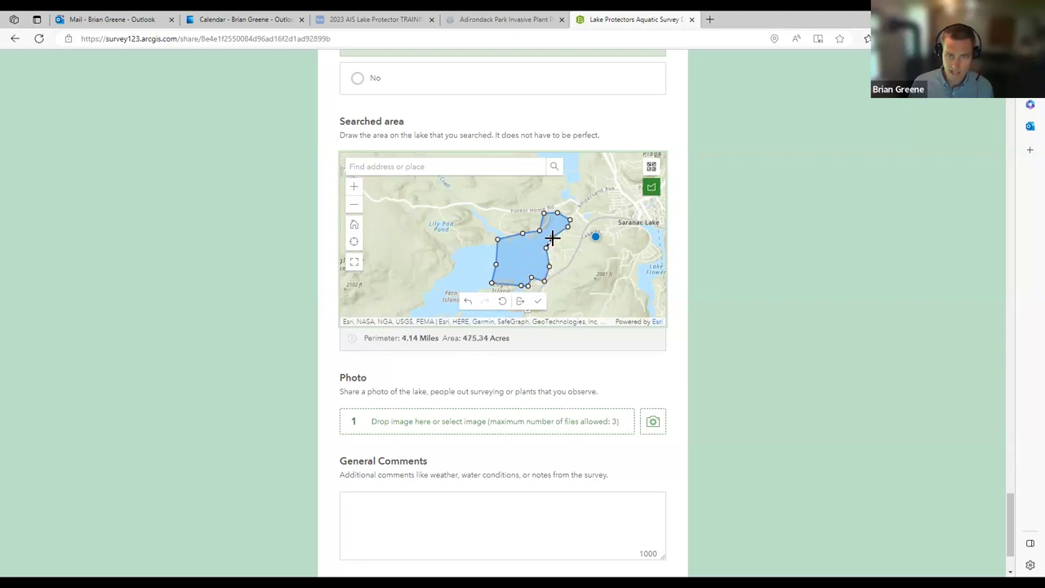
double_click(552, 238)
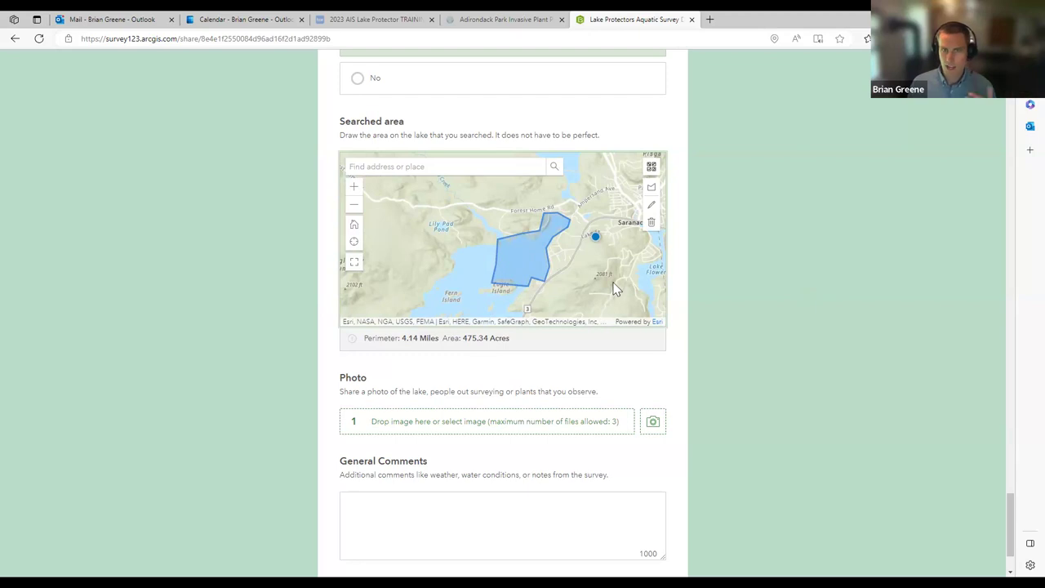
scroll(575, 324, down, 1)
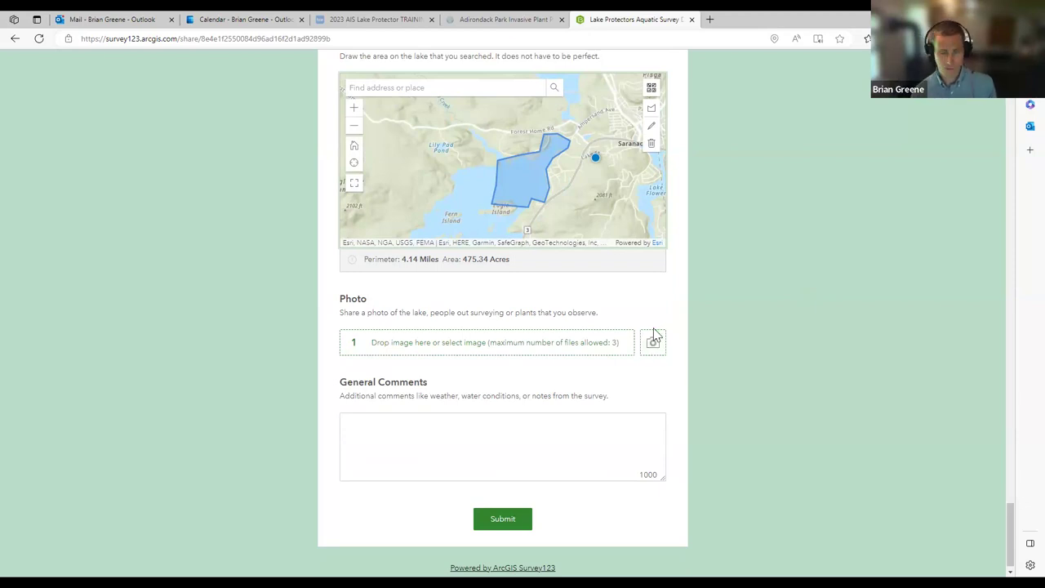
Step: Enter the general comment 'Sunny Day we observed a couple of beds of Eurasian watermilfoil'
click(555, 431)
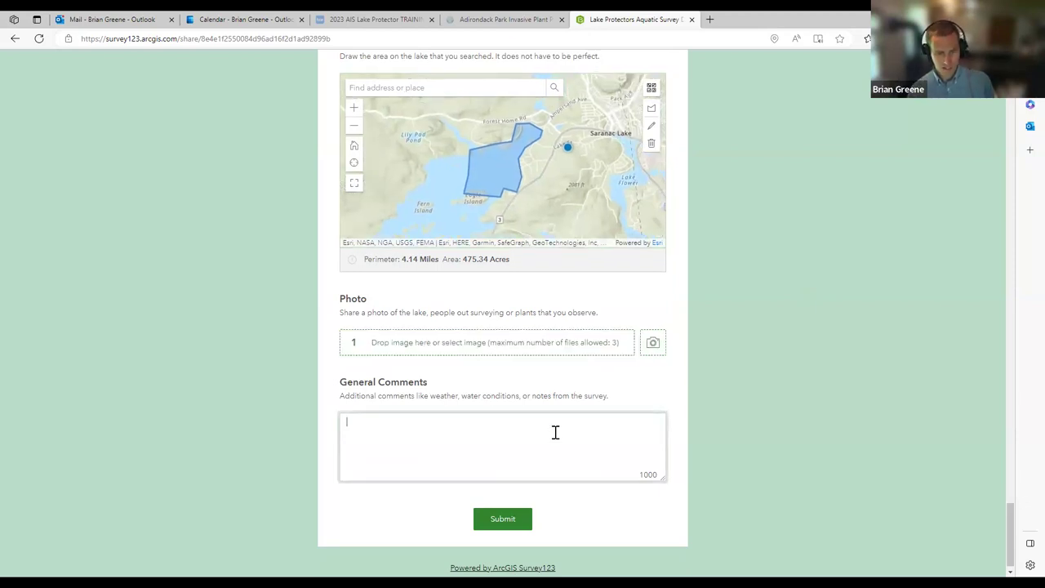
text(Sunny Day we observe)
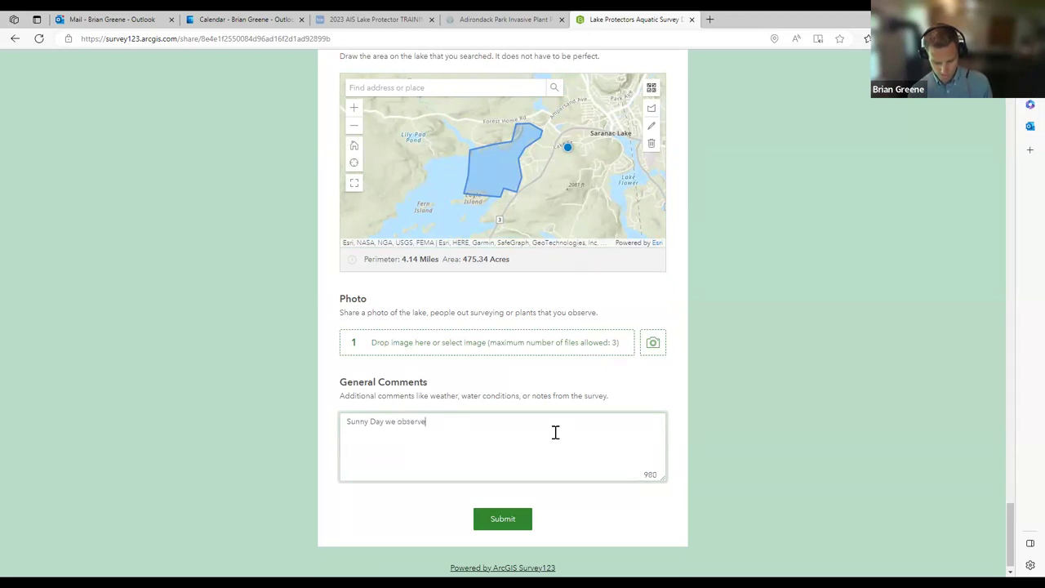
text(a couple of beds o)
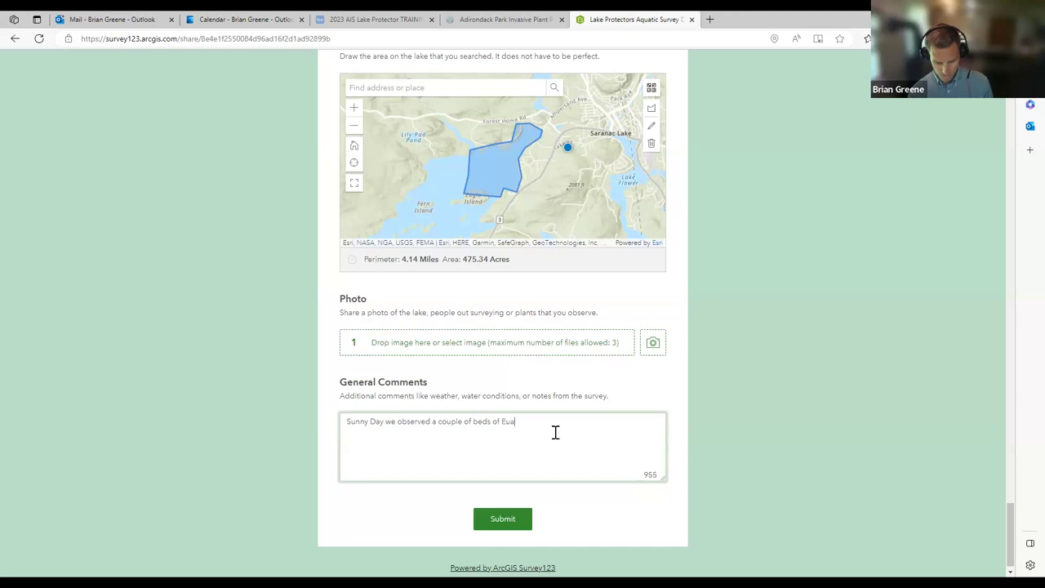
text(f Eurasian watermilfoil)
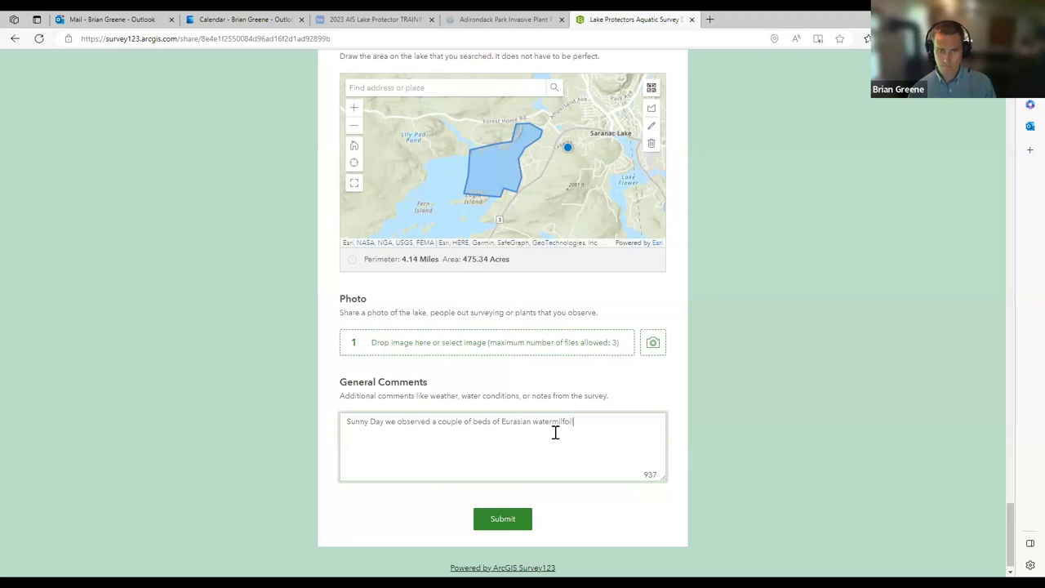
Step: Submit the datasheet and check the 'submitted successfully' confirmation page
click(503, 519)
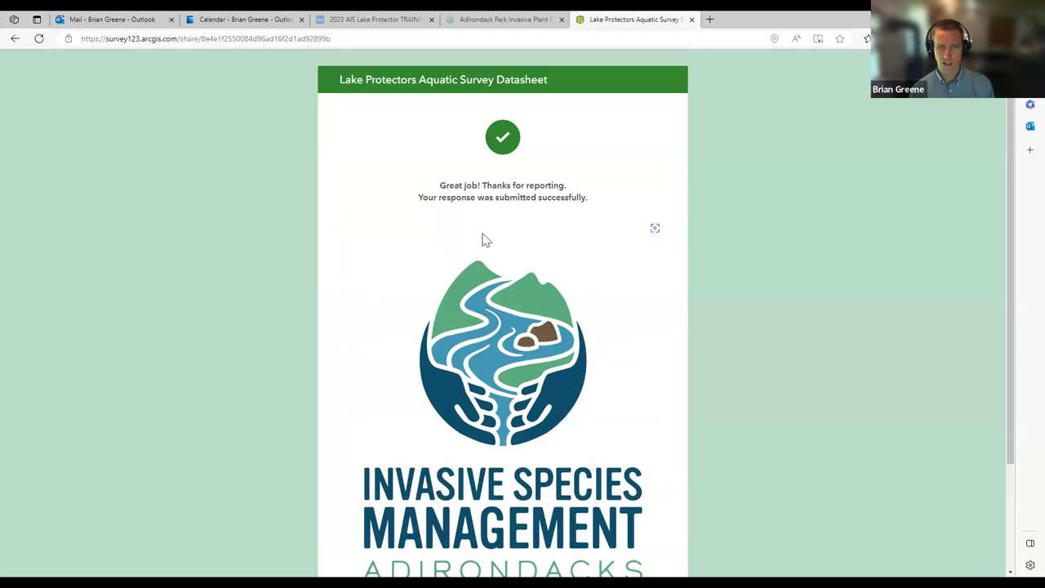
scroll(476, 235, down, 1)
scroll(476, 235, down, 2)
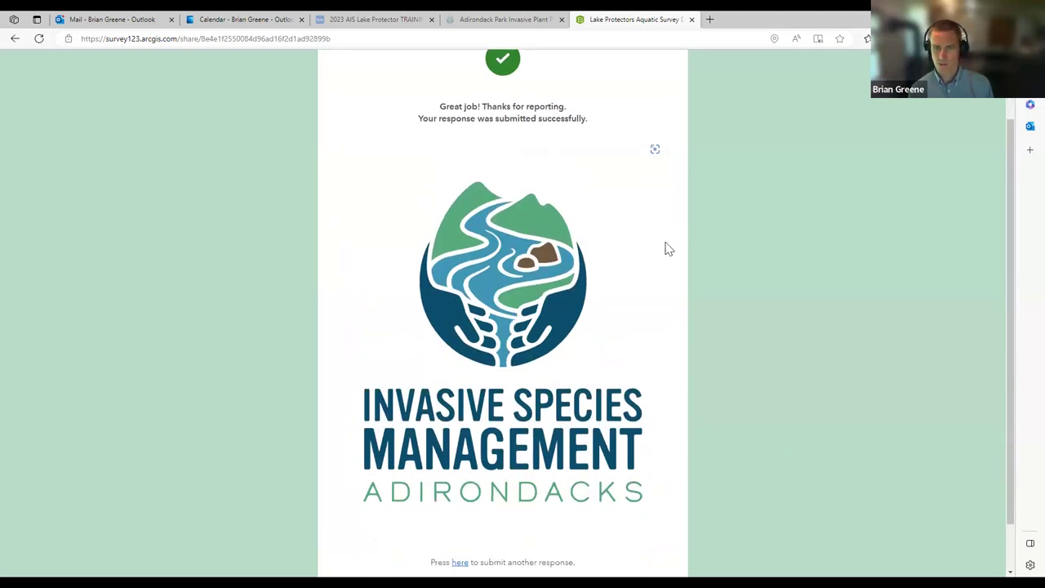
scroll(666, 248, up, 3)
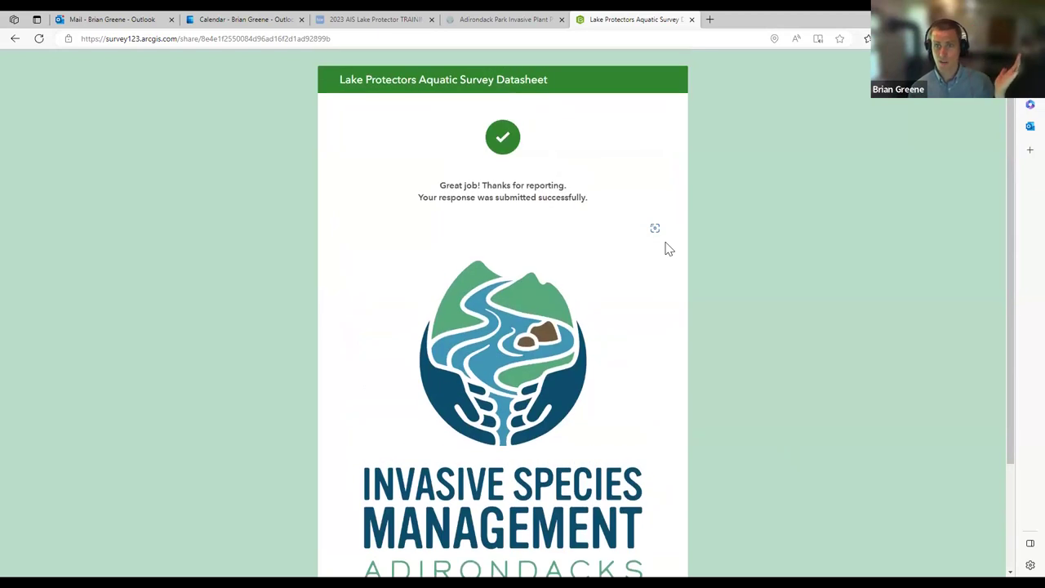